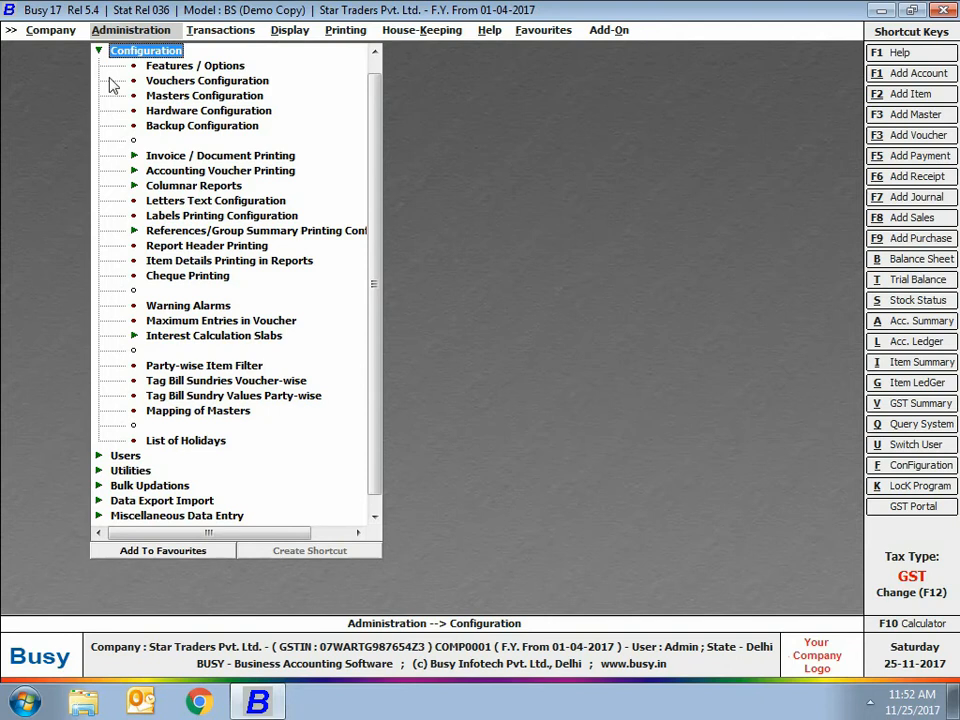
Add a new Sales voucher series named GST in the vouchers configuration
{"action": "left_click", "coordinate": [166, 84]}
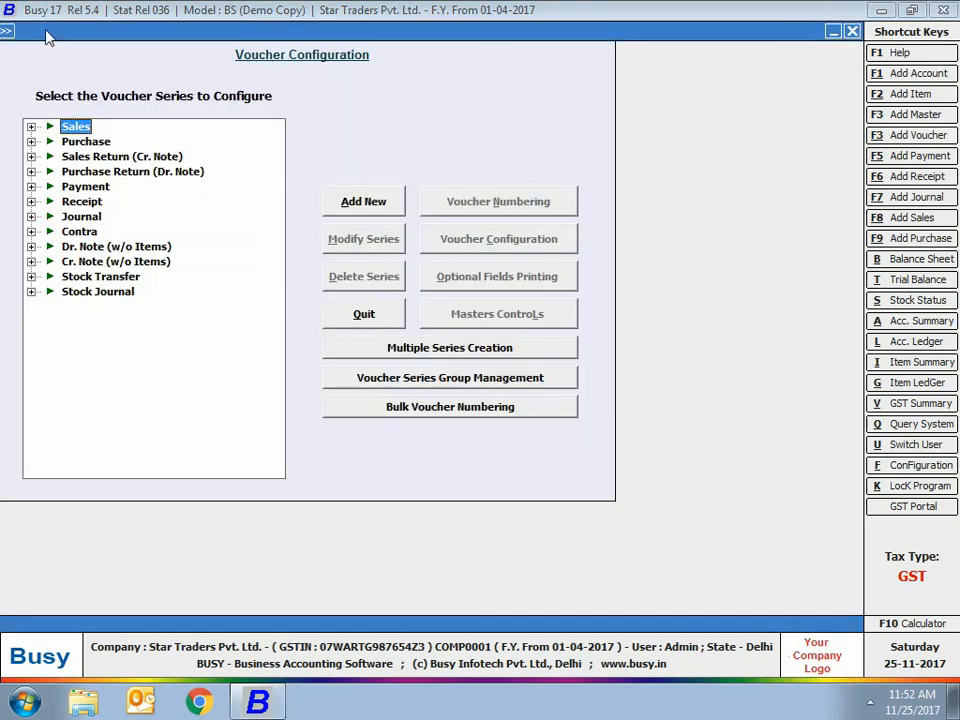
{"action": "left_click", "coordinate": [31, 132]}
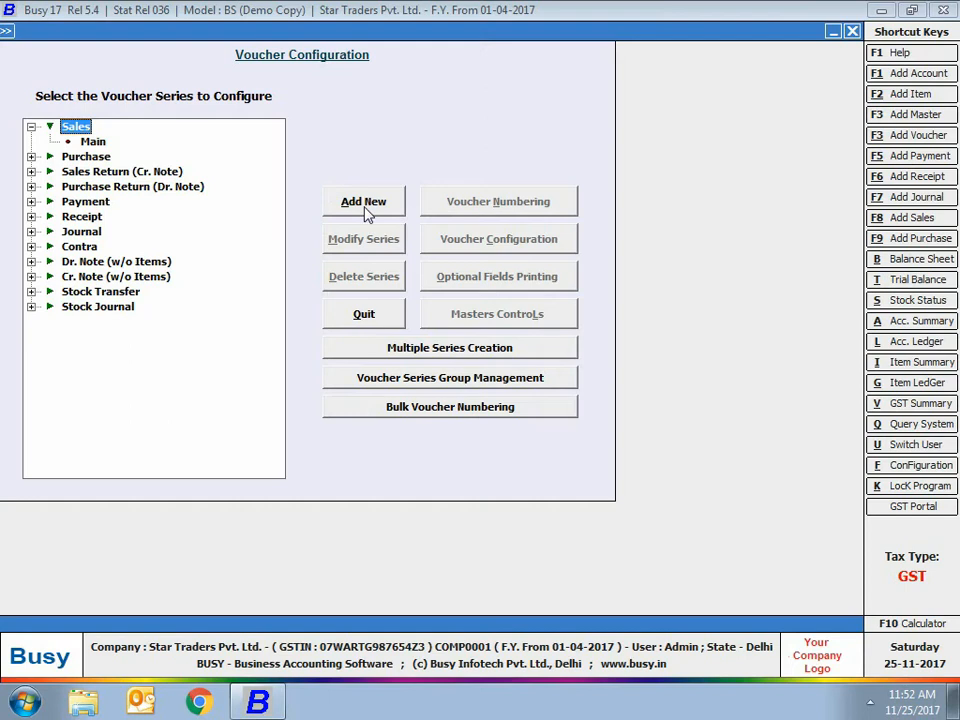
{"action": "left_click", "coordinate": [366, 210]}
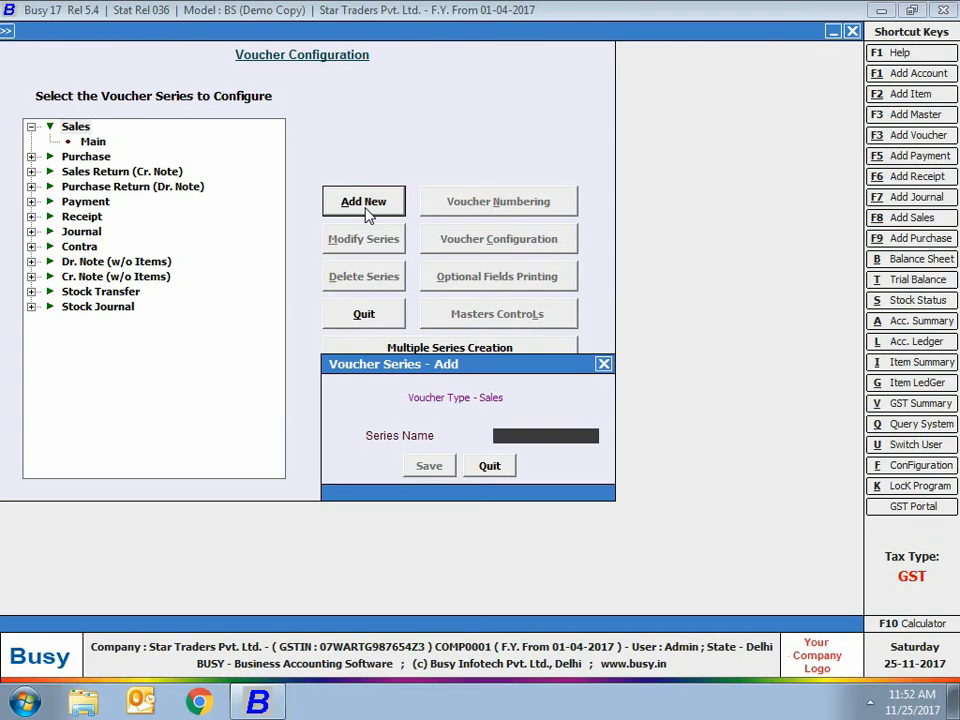
{"action": "type", "text": "GST"}
{"action": "key", "text": "Return"}
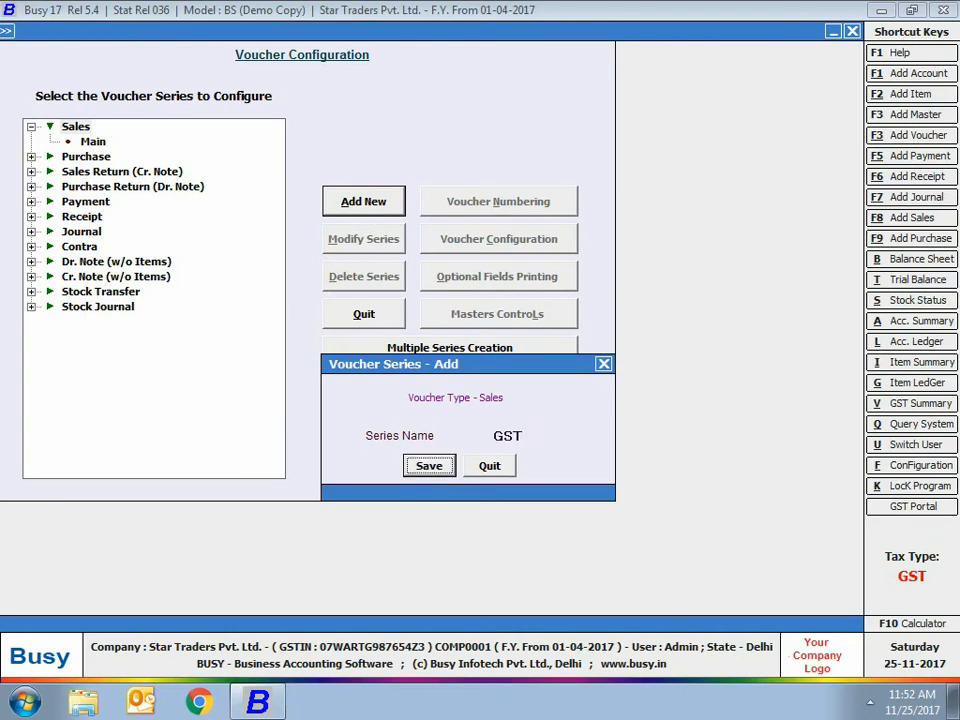
{"action": "key", "text": "Return"}
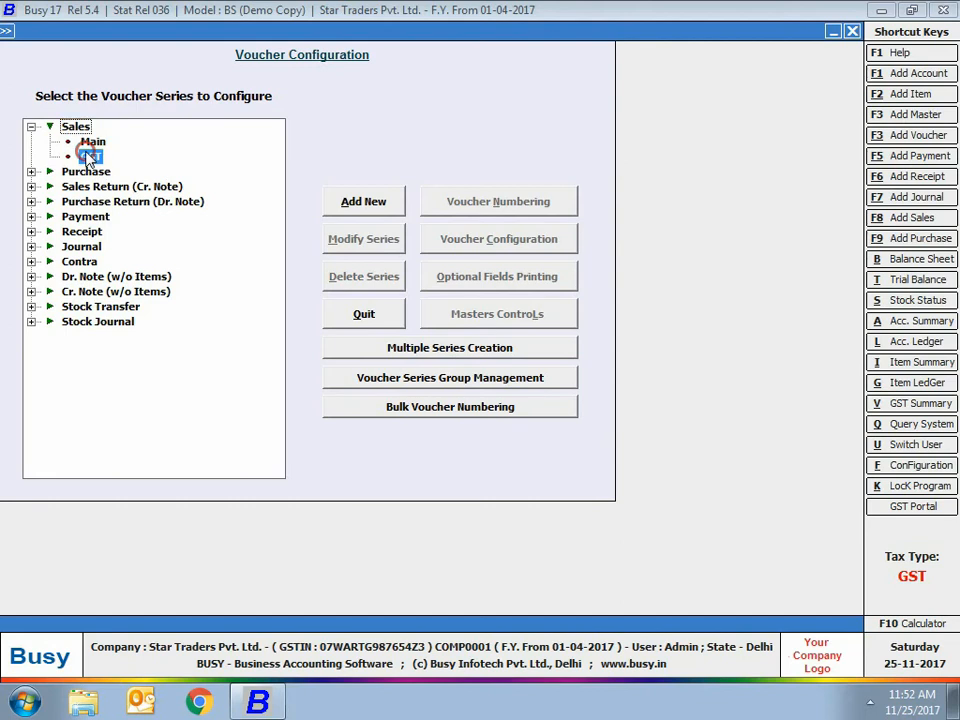
Review the voucher numbering settings of the GST sales series without changing them
{"action": "left_click", "coordinate": [90, 156]}
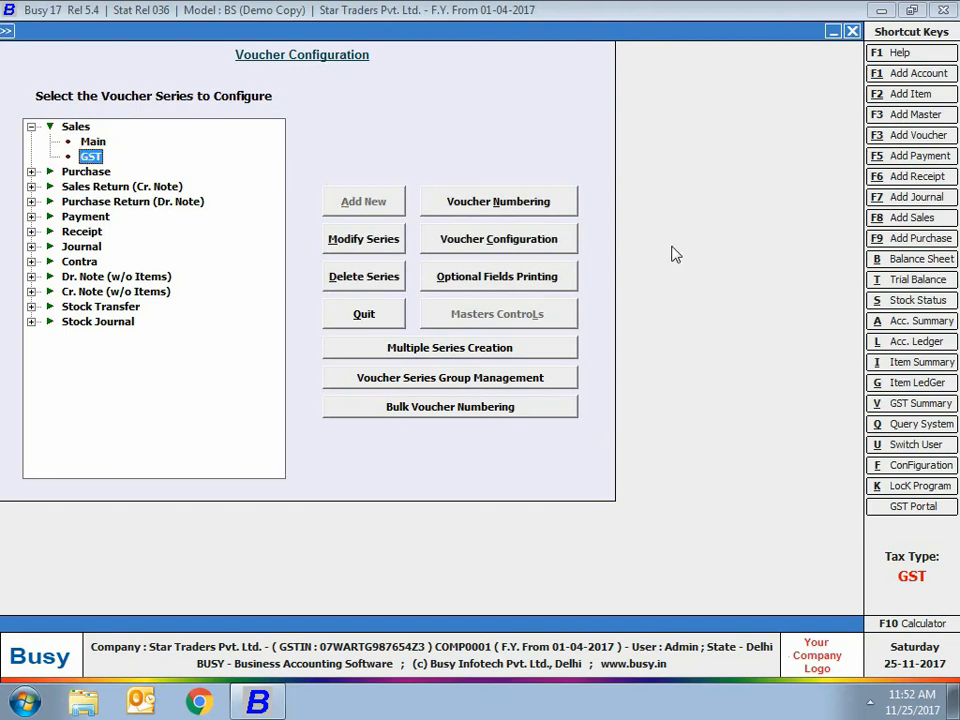
{"action": "left_click", "coordinate": [515, 197]}
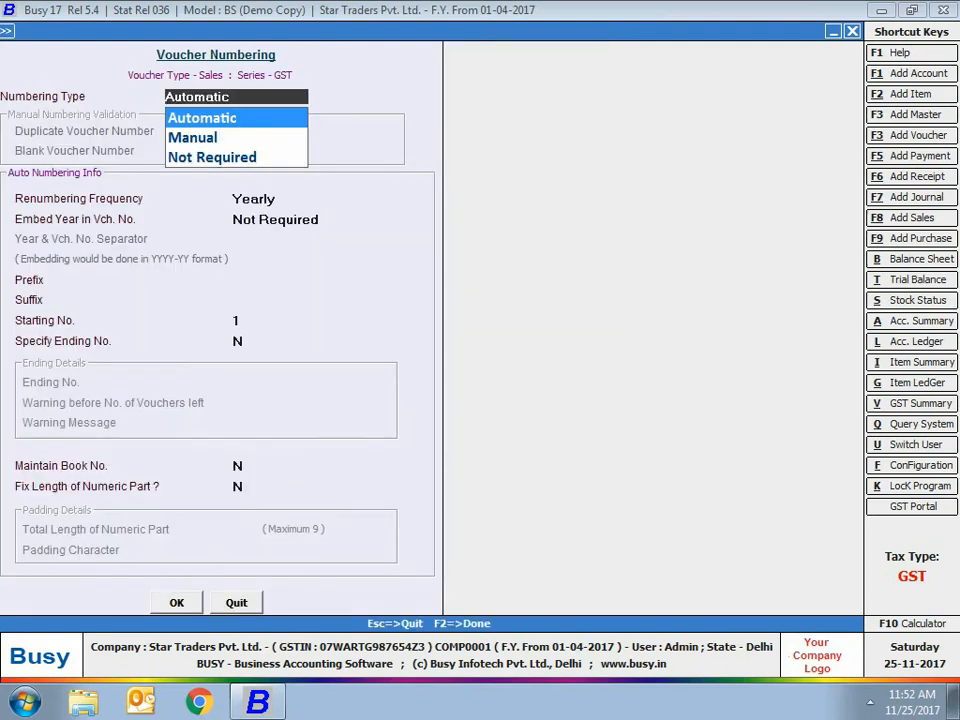
{"action": "key", "text": "Escape"}
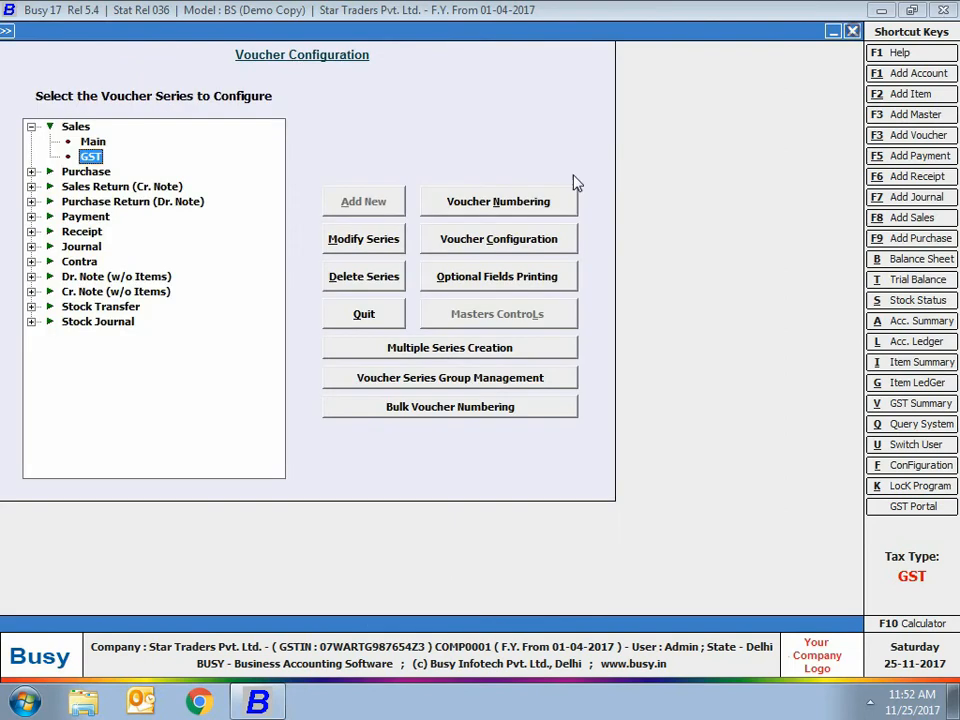
Set two optional fields for the GST sales series and define the first as Membership No, type Text, with master database maintained
{"action": "left_click", "coordinate": [461, 251]}
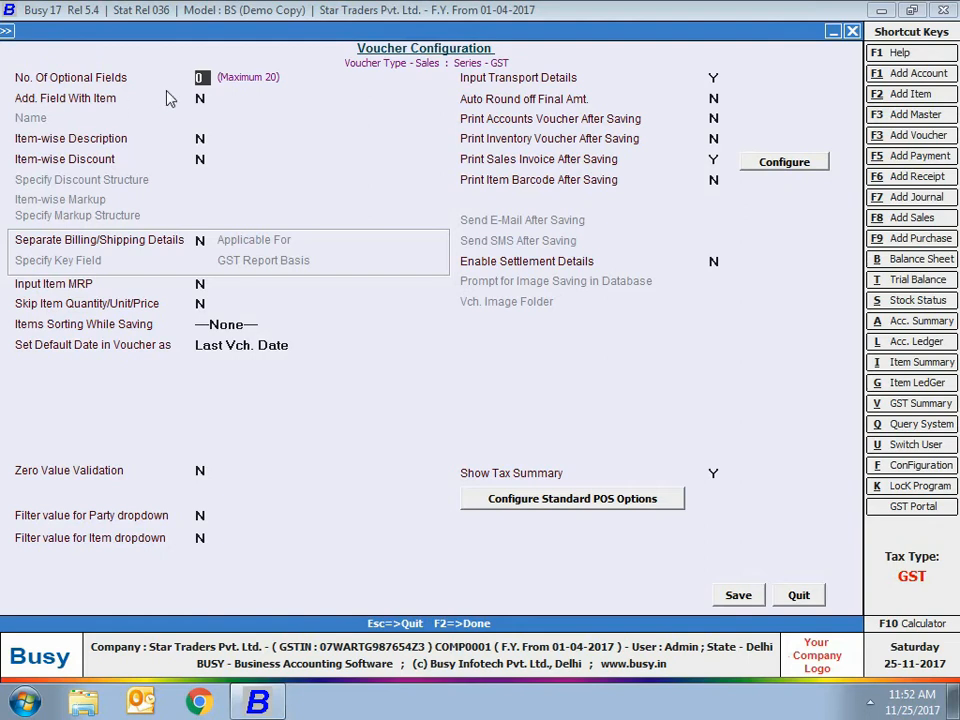
{"action": "type", "text": "2"}
{"action": "key", "text": "Return"}
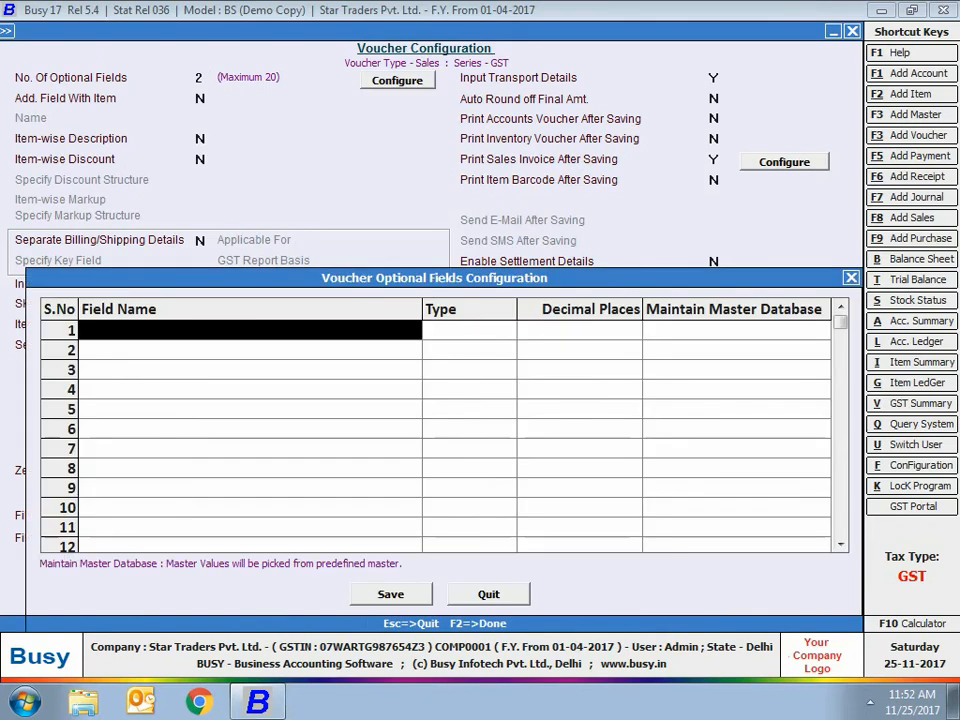
{"action": "type", "text": "Membership No"}
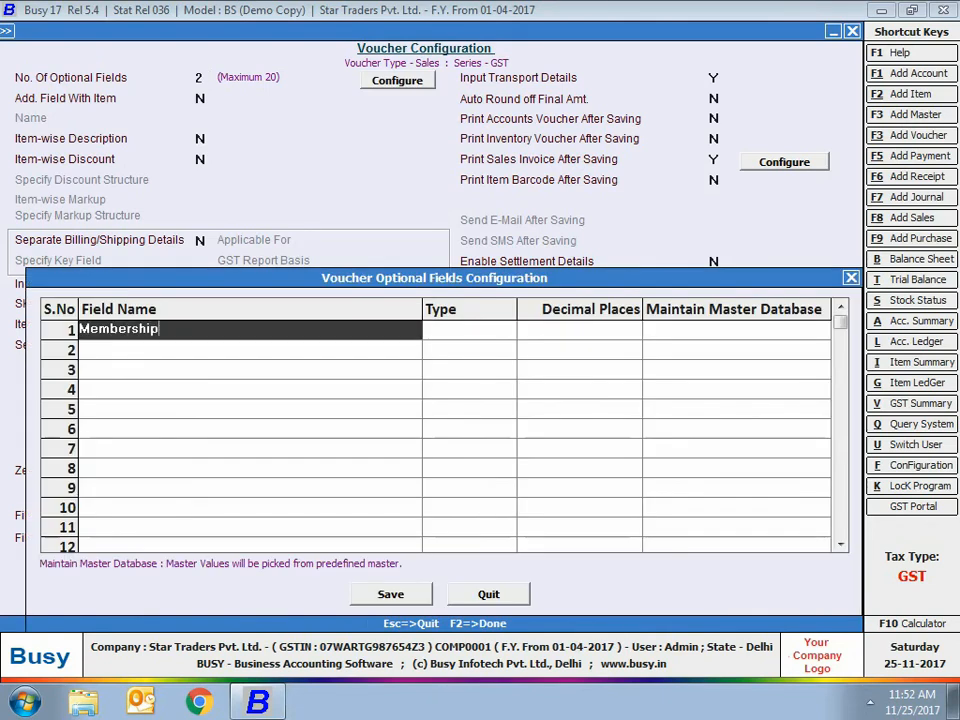
{"action": "key", "text": "Return"}
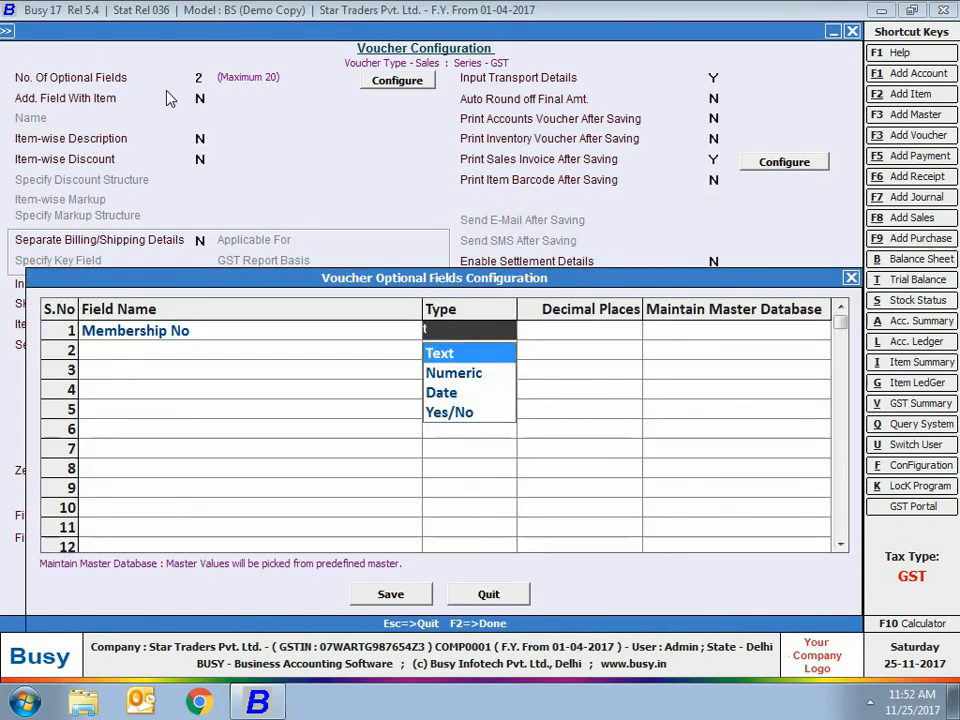
{"action": "key", "text": "Return"}
{"action": "type", "text": "Y"}
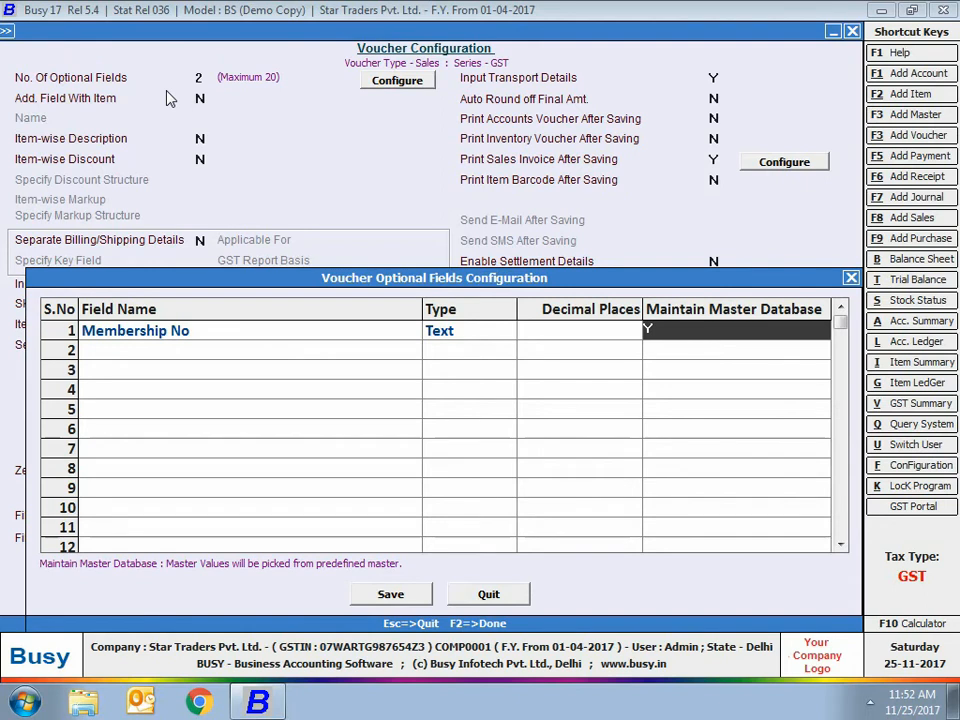
{"action": "key", "text": "Return"}
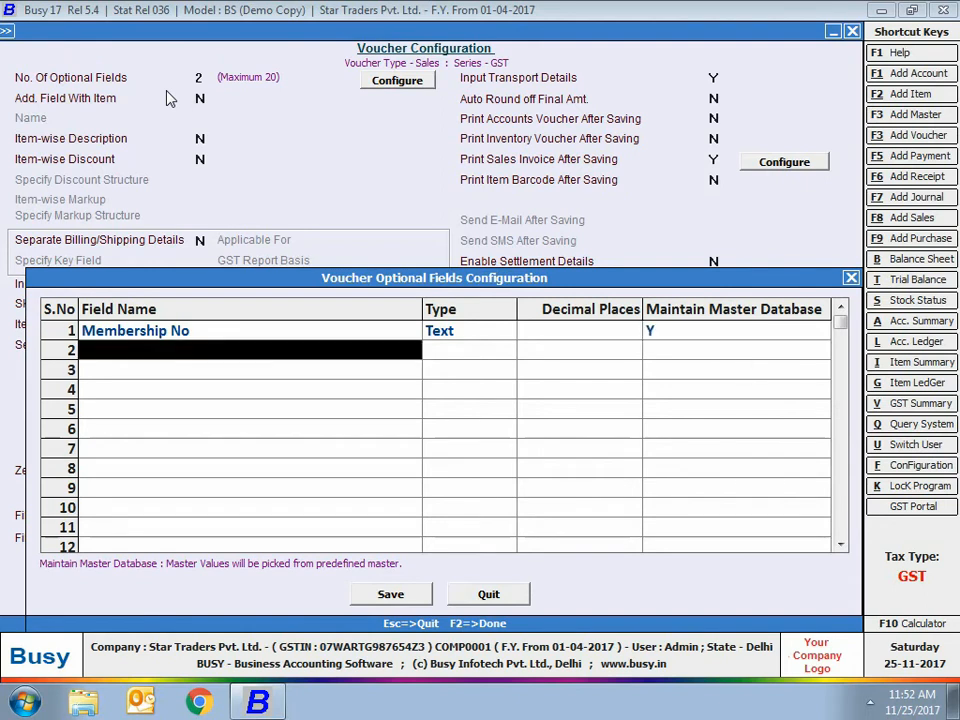
Define the second optional field as Bonus Points, type Numeric with 0 decimal places, and save the optional fields
{"action": "type", "text": "Bonus Points"}
{"action": "key", "text": "Return"}
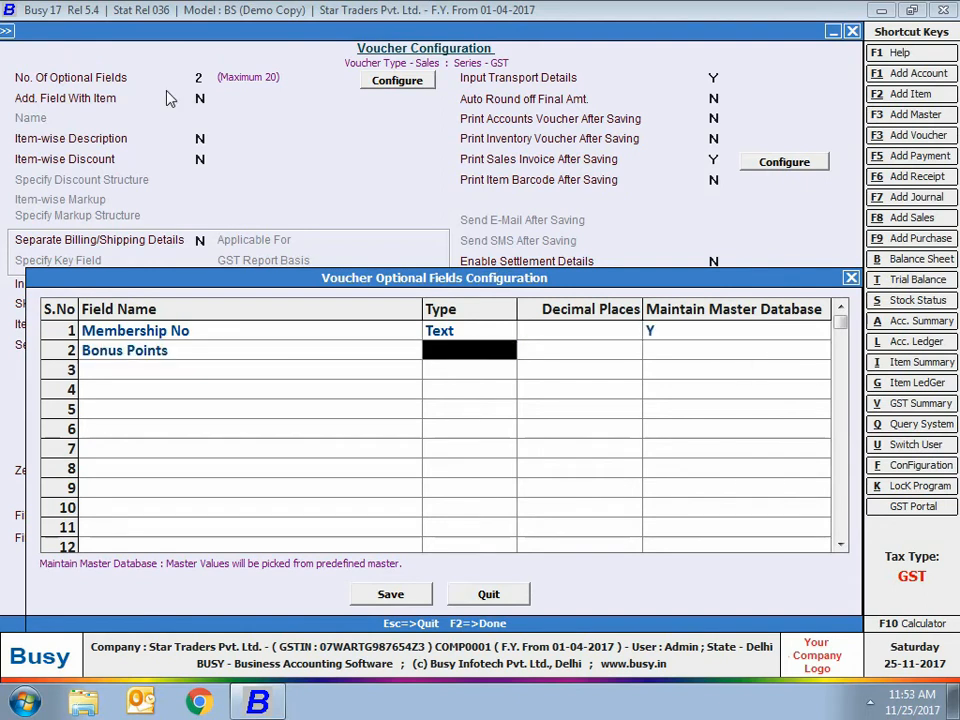
{"action": "type", "text": "num"}
{"action": "key", "text": "Return"}
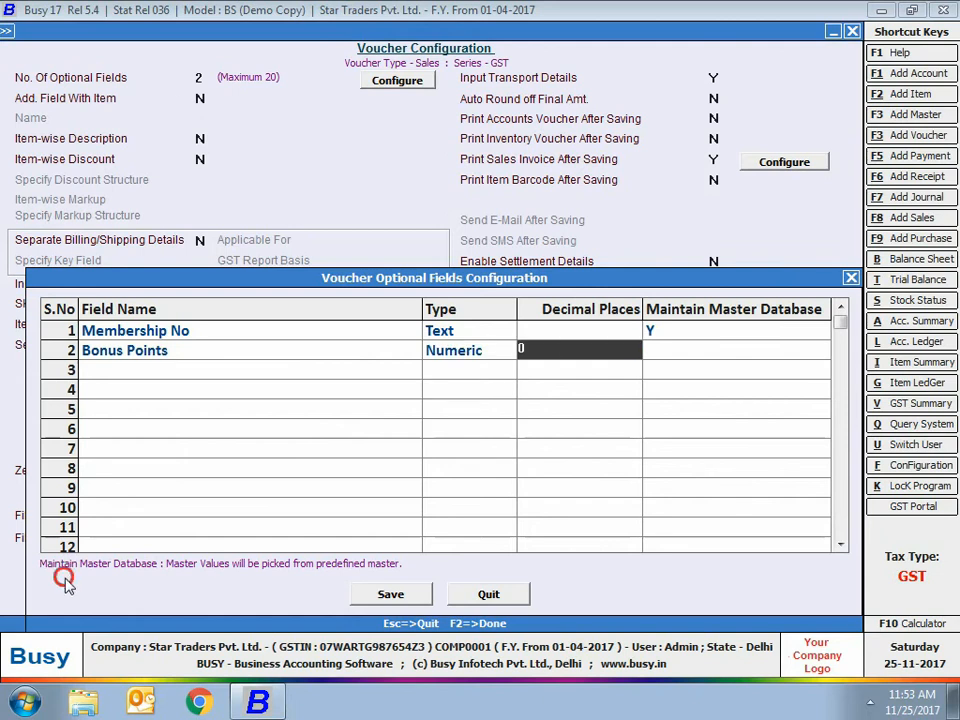
{"action": "key", "text": "Return"}
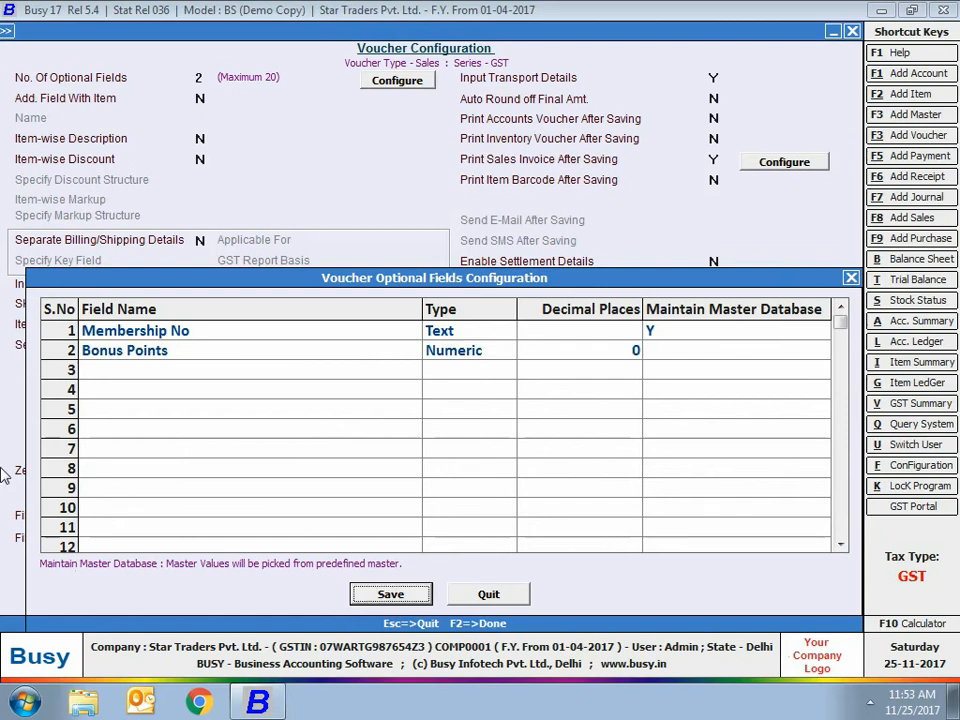
{"action": "left_click", "coordinate": [397, 594]}
Enable an additional field with item and name it Extended Warranty
{"action": "key", "text": "y"}
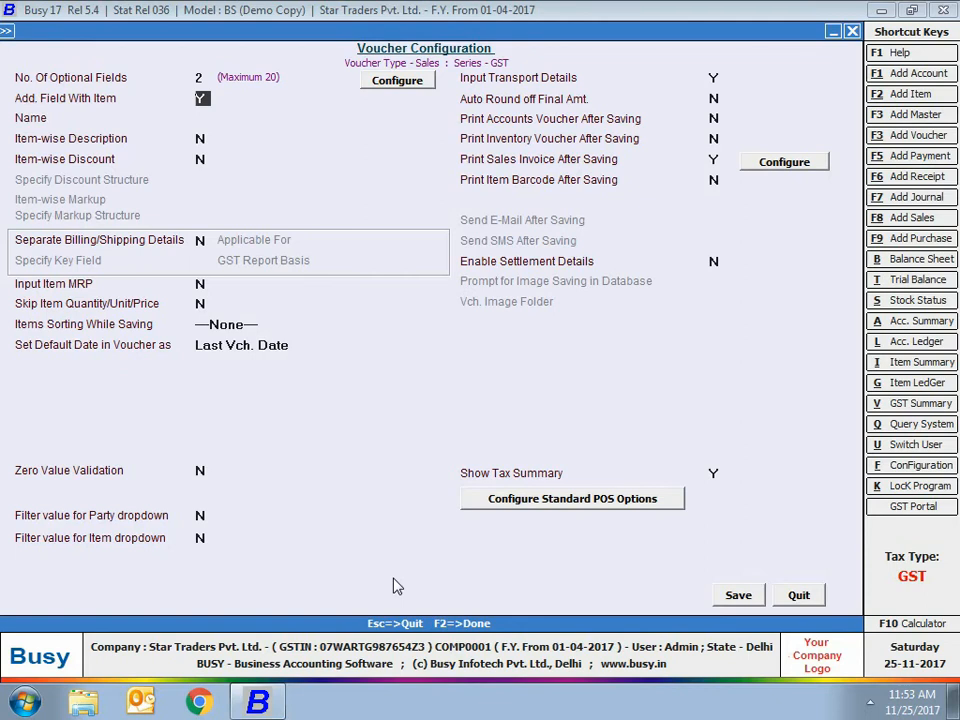
{"action": "key", "text": "Return"}
{"action": "type", "text": "Extended Warra"}
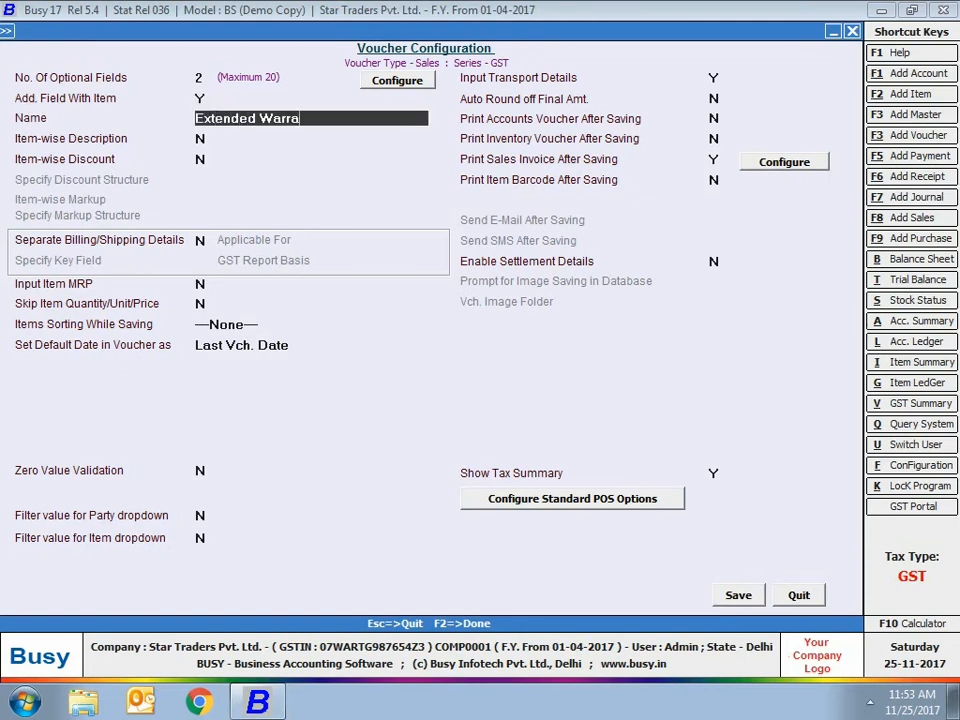
{"action": "type", "text": "nty"}
{"action": "key", "text": "Return"}
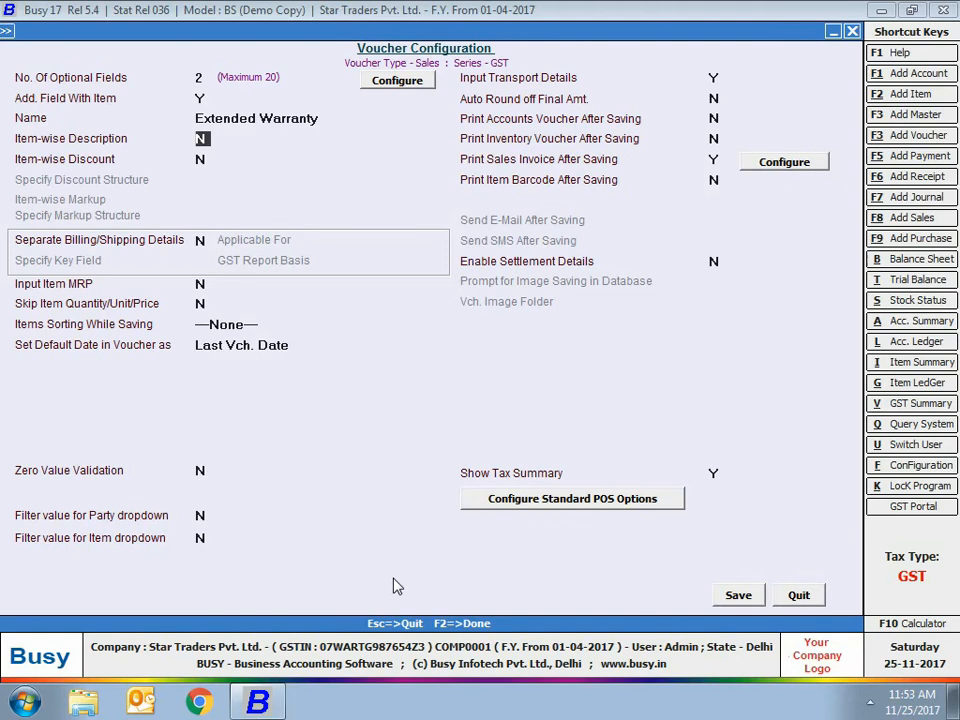
Enable item-wise description with four lines titled Color, Capacity, AMC and Special Offers
{"action": "type", "text": "Y"}
{"action": "key", "text": "Return"}
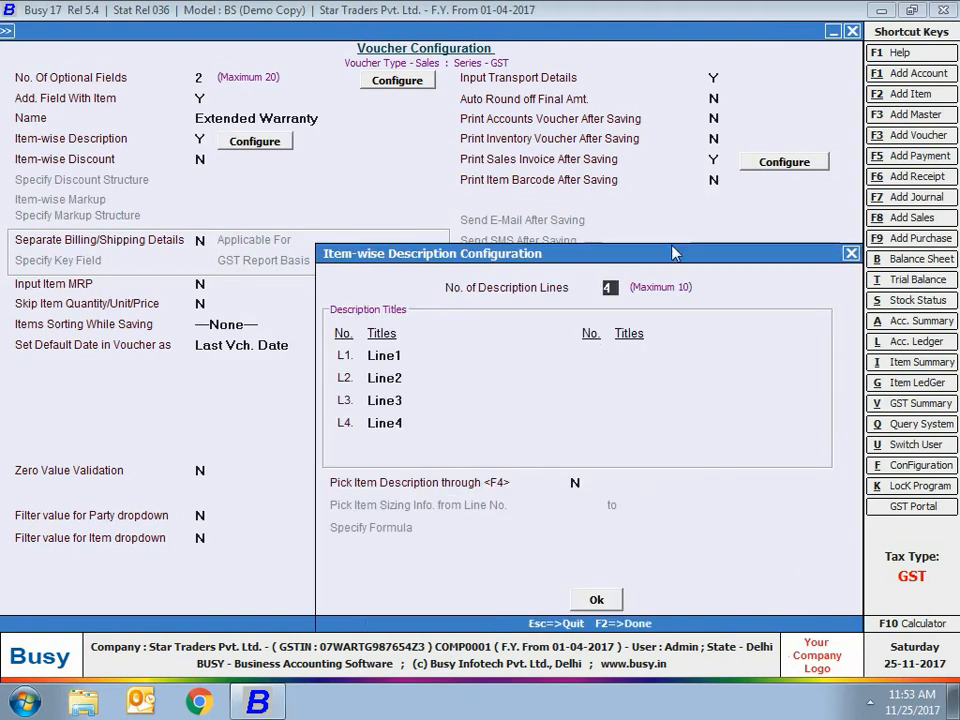
{"action": "left_click", "coordinate": [414, 352]}
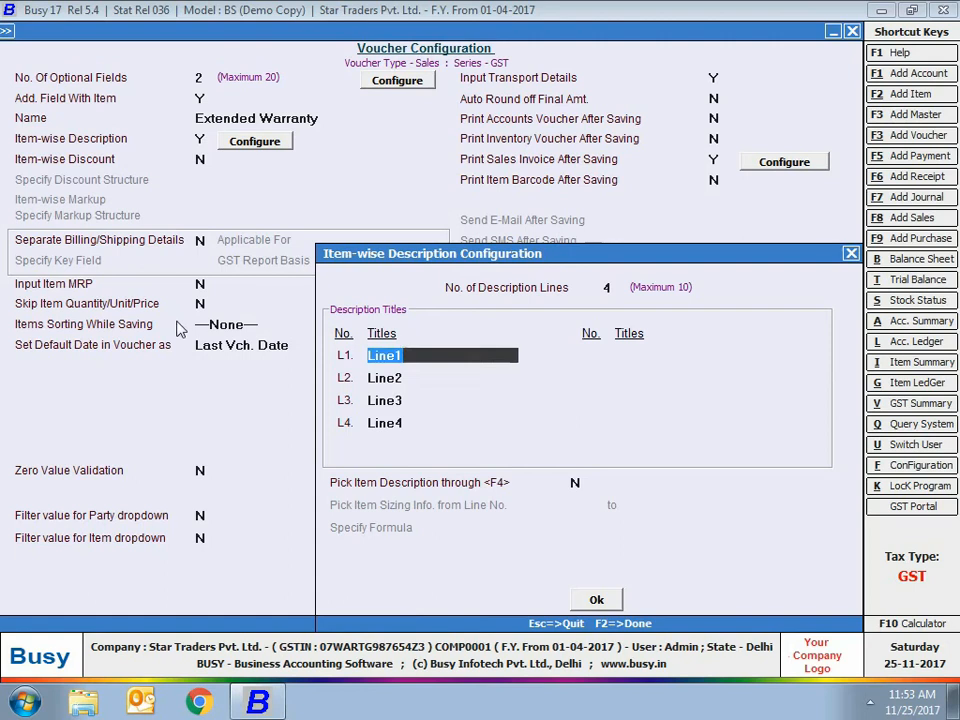
{"action": "type", "text": "Color"}
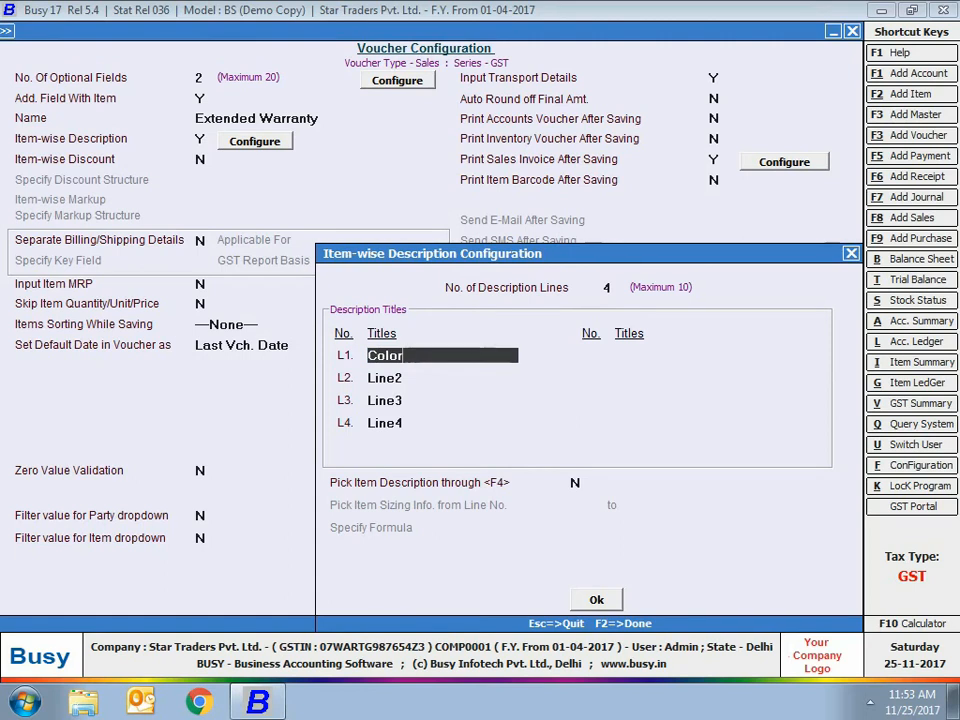
{"action": "key", "text": "Return"}
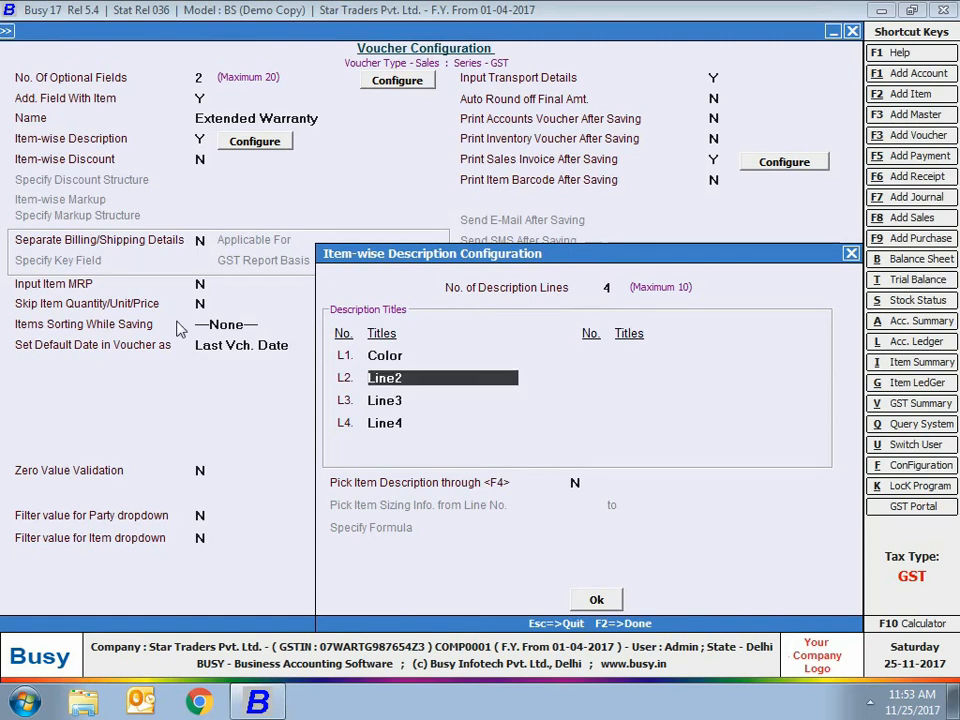
{"action": "type", "text": "Capacity"}
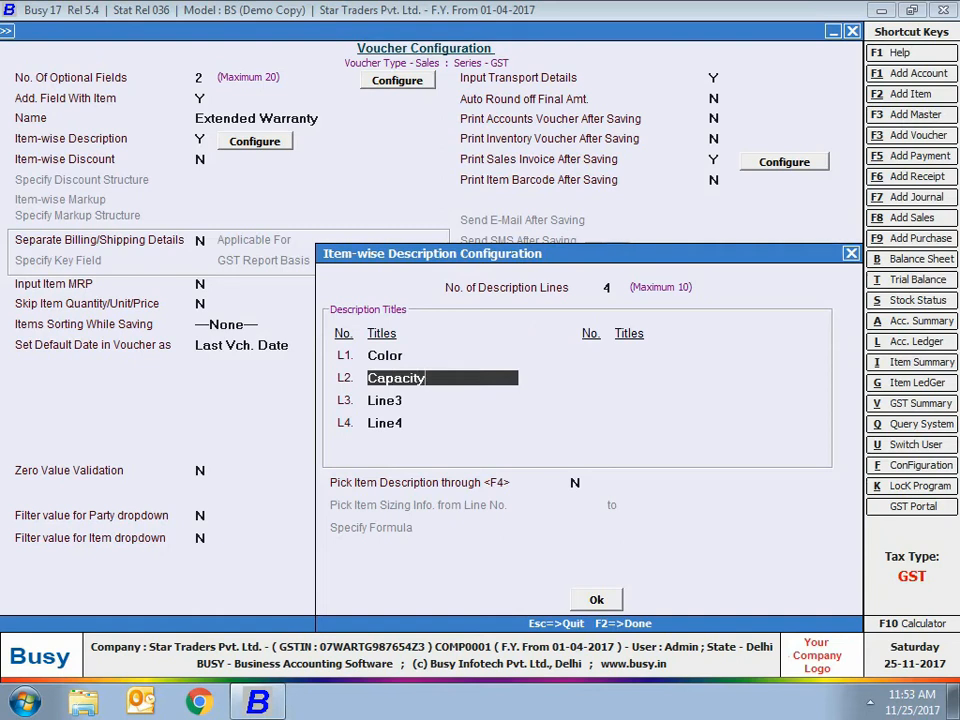
{"action": "key", "text": "Return"}
{"action": "type", "text": "AMC"}
{"action": "key", "text": "Return"}
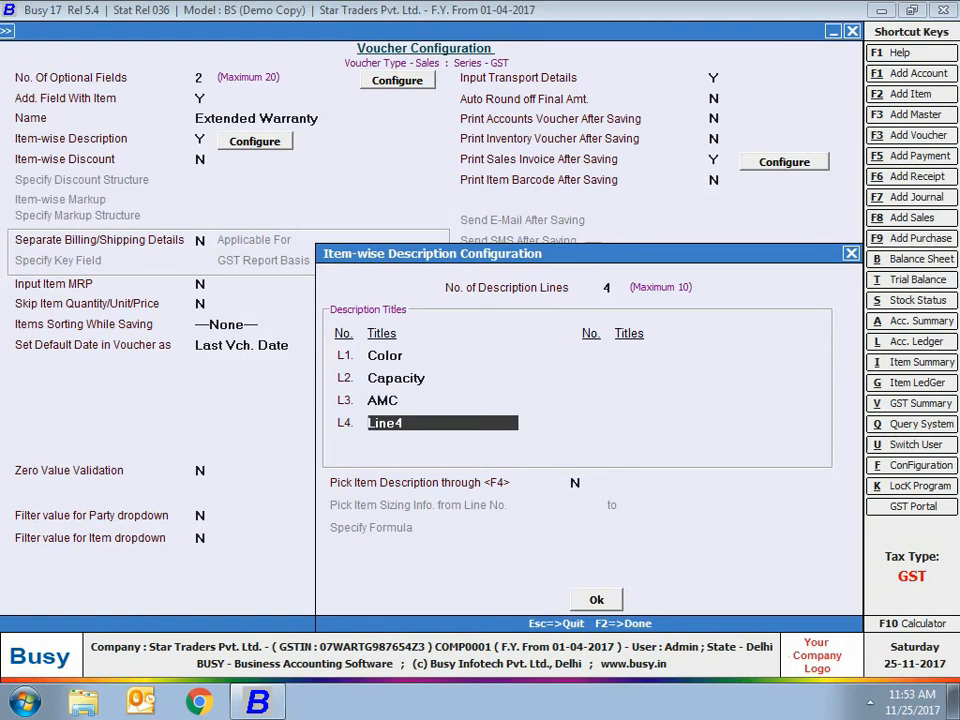
{"action": "type", "text": "Special Offers"}
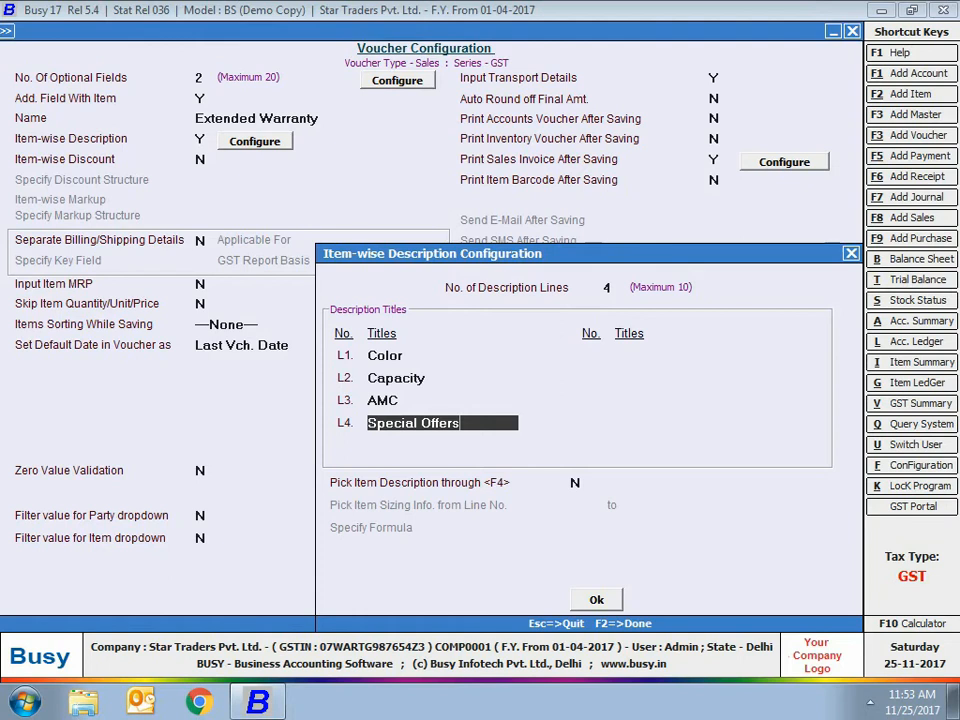
{"action": "left_click", "coordinate": [598, 602]}
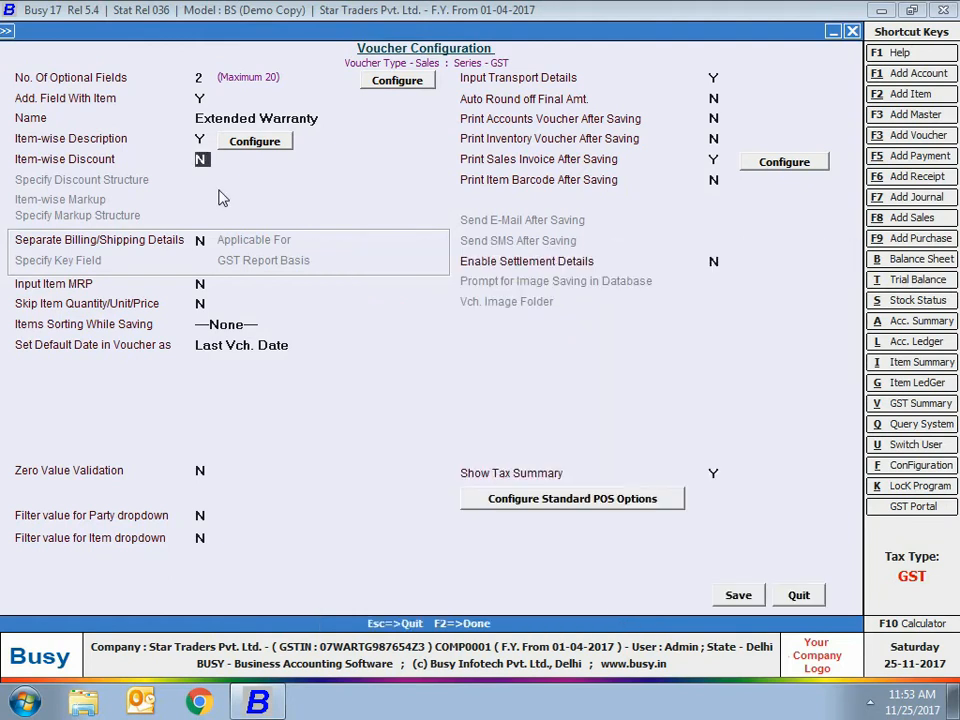
Enable item-wise discount with the structure Simple Discount, % of Price
{"action": "key", "text": "y"}
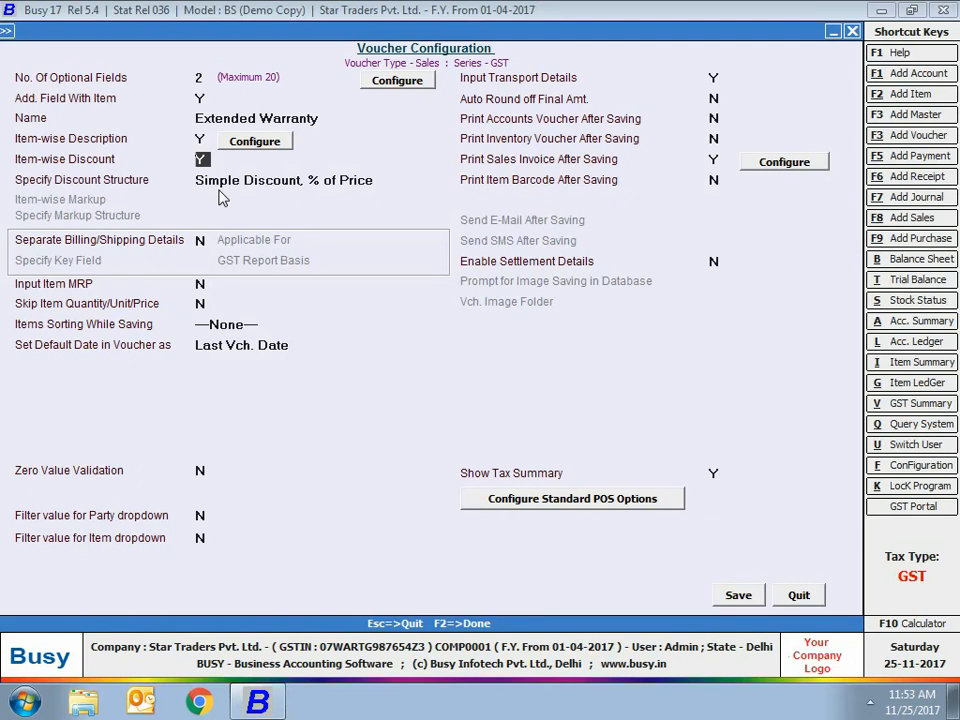
{"action": "key", "text": "Return"}
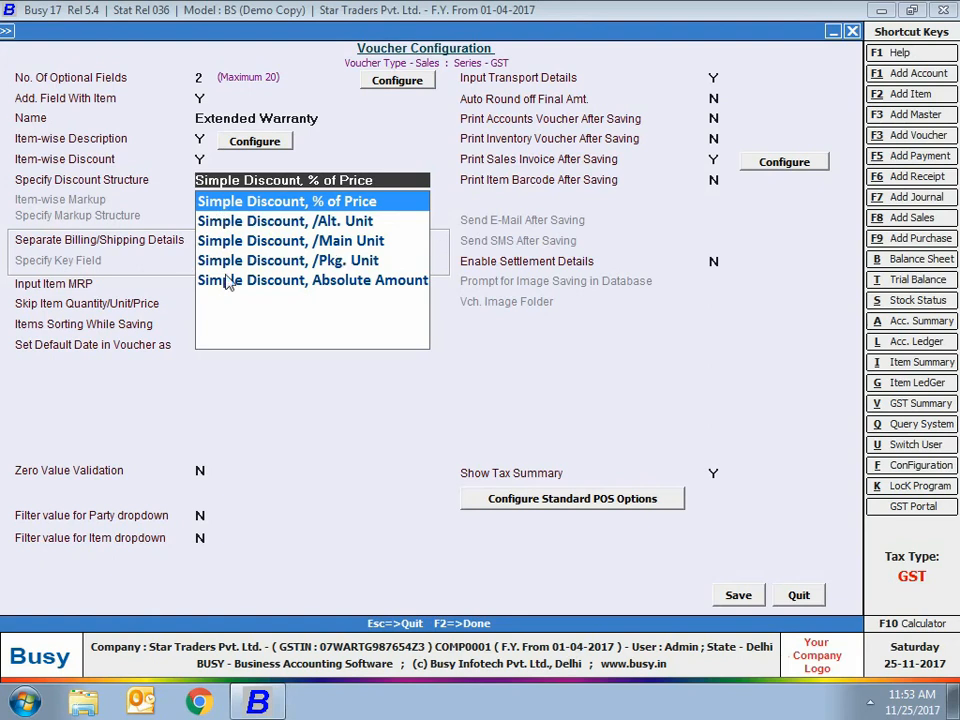
{"action": "key", "text": "Return"}
Enable separate billing/shipping details applicable for All Parties, with Party Name as the key field
{"action": "key", "text": "y"}
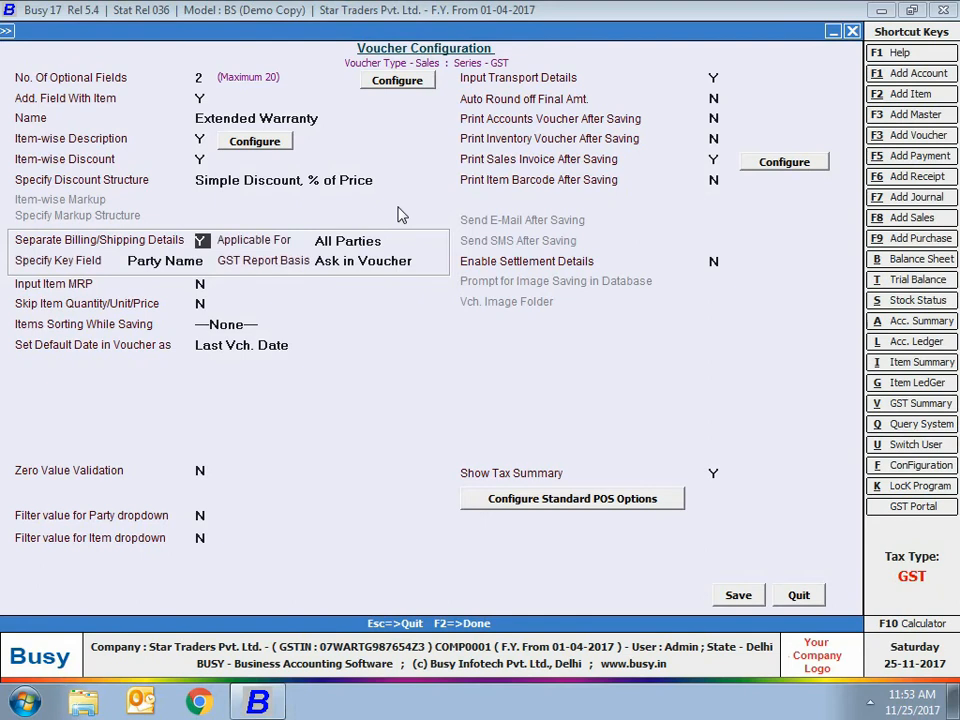
{"action": "key", "text": "Return"}
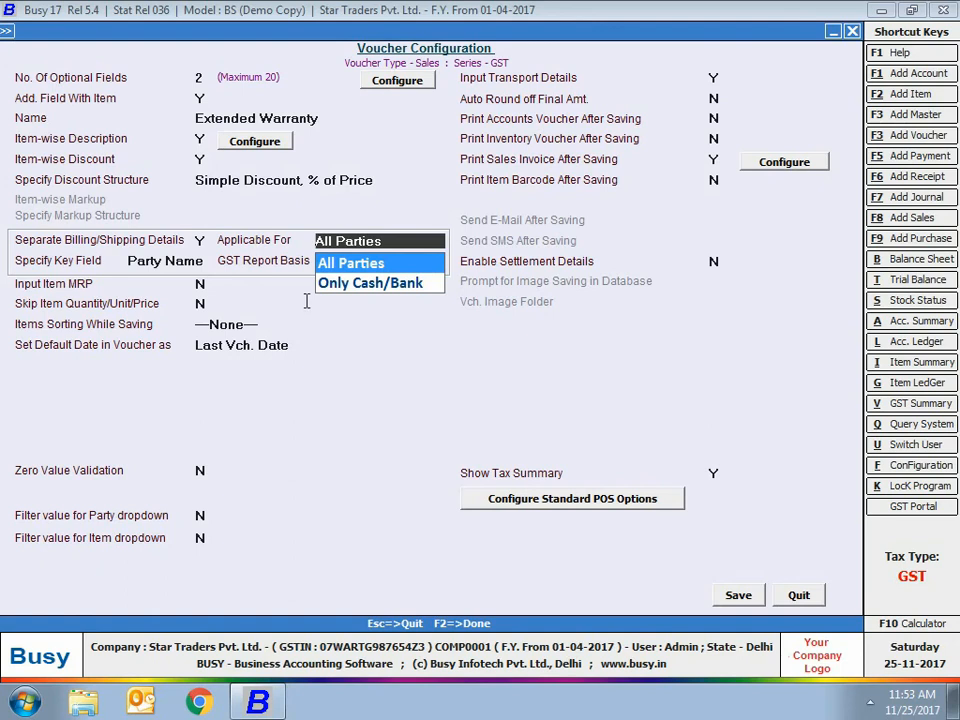
{"action": "left_click", "coordinate": [384, 268]}
{"action": "left_click", "coordinate": [165, 260]}
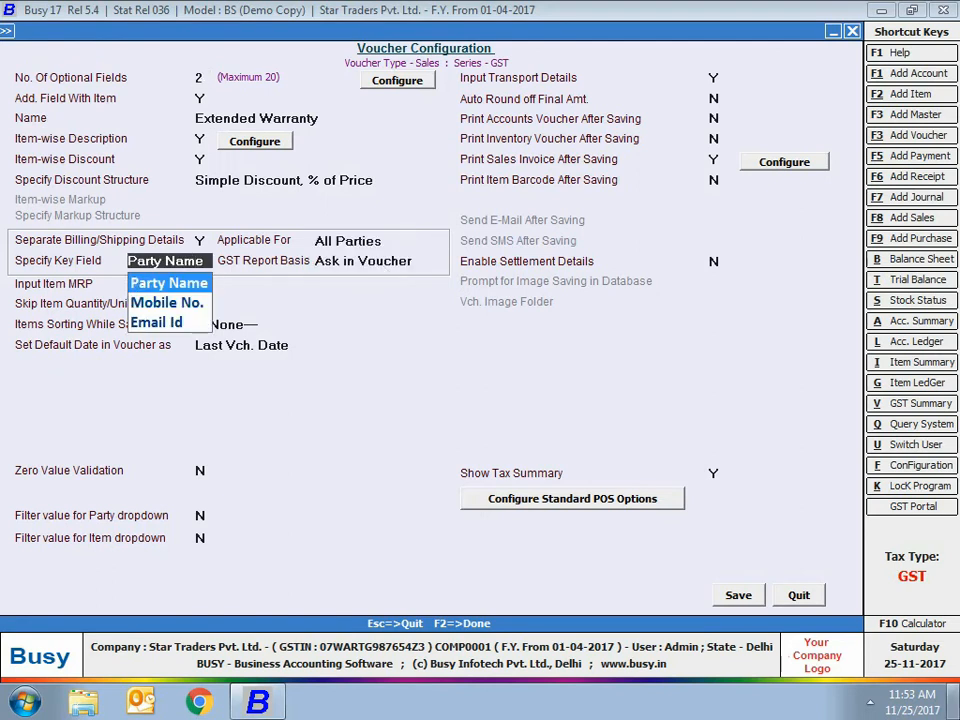
{"action": "key", "text": "Down"}
{"action": "key", "text": "Down"}
{"action": "key", "text": "Up"}
{"action": "key", "text": "Up"}
{"action": "key", "text": "Return"}
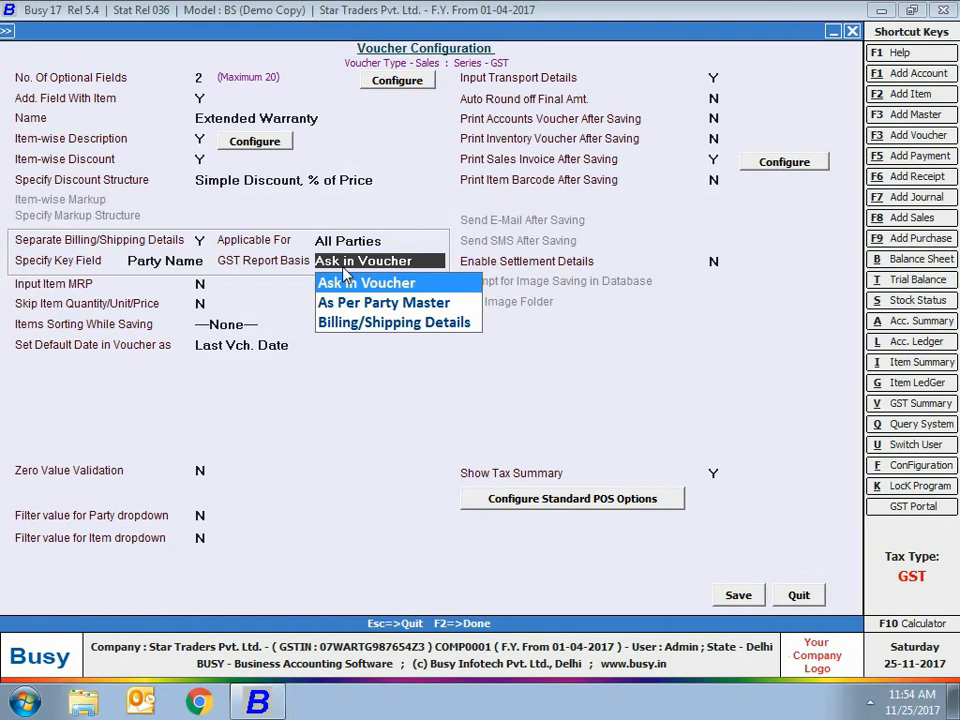
Review the GST report basis options and choose Ask in Voucher
{"action": "key", "text": "Down"}
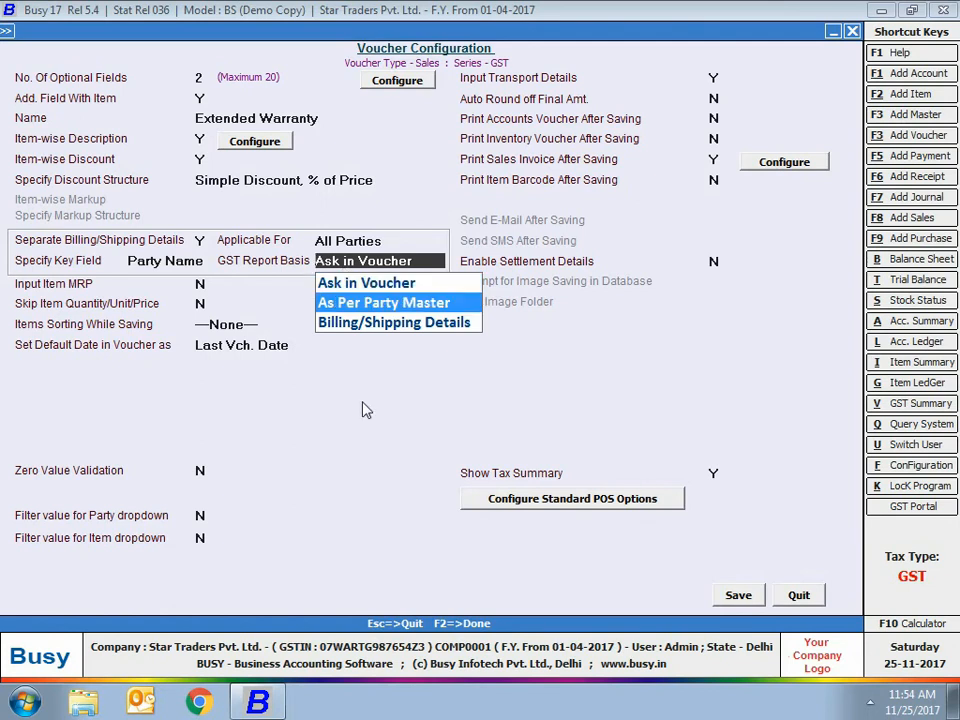
{"action": "key", "text": "Down"}
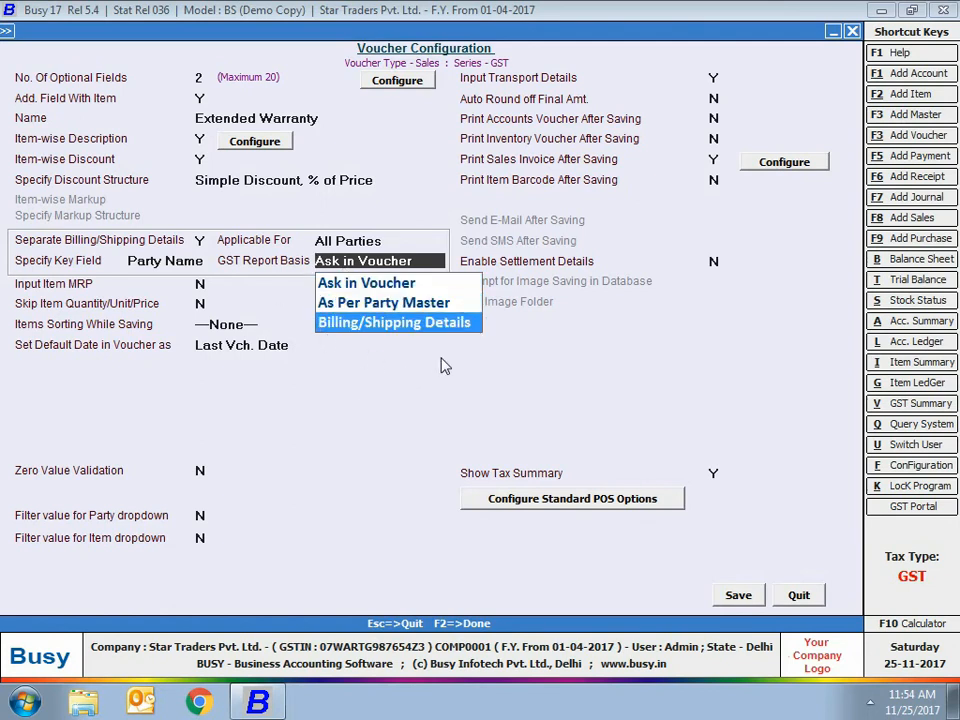
{"action": "key", "text": "Down"}
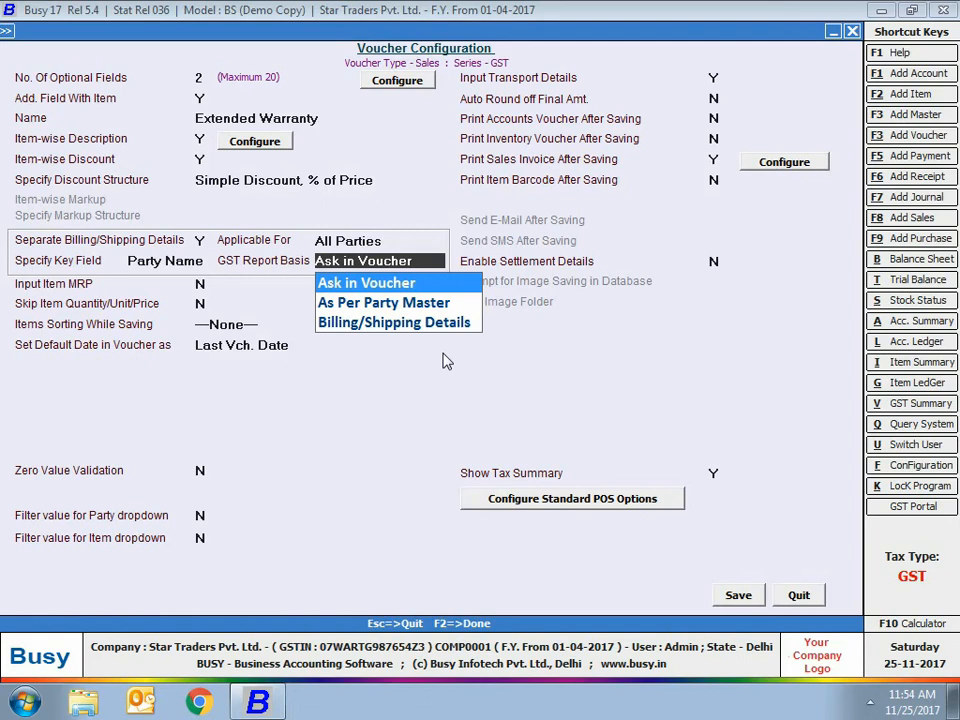
{"action": "key", "text": "Return"}
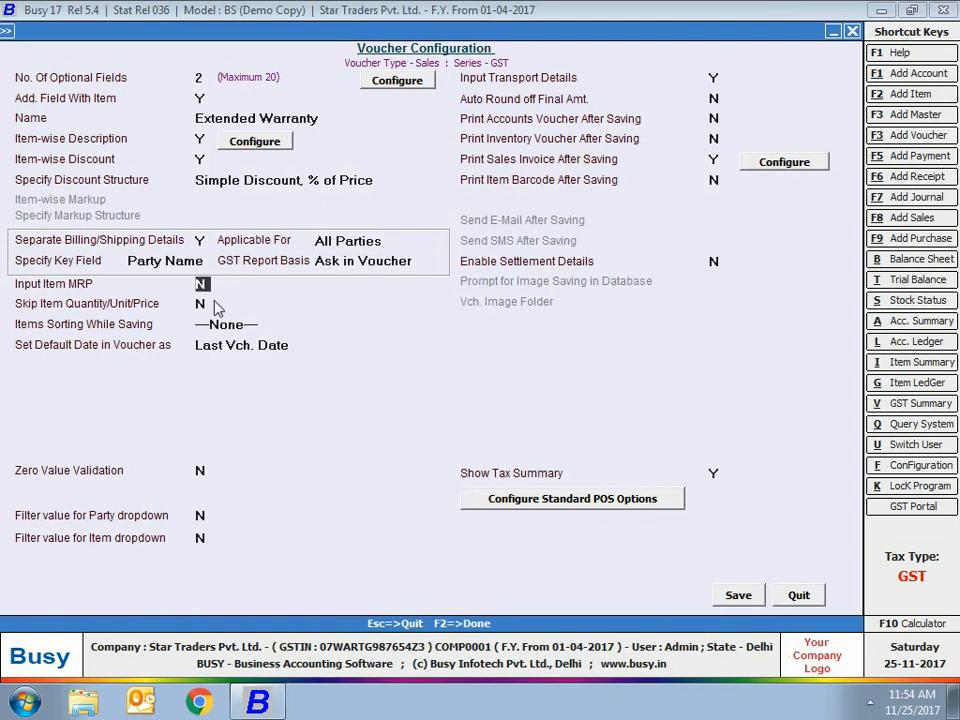
Enable Input Item MRP and leave Skip Item Quantity/Unit/Price set to N
{"action": "key", "text": "y"}
{"action": "key", "text": "Return"}
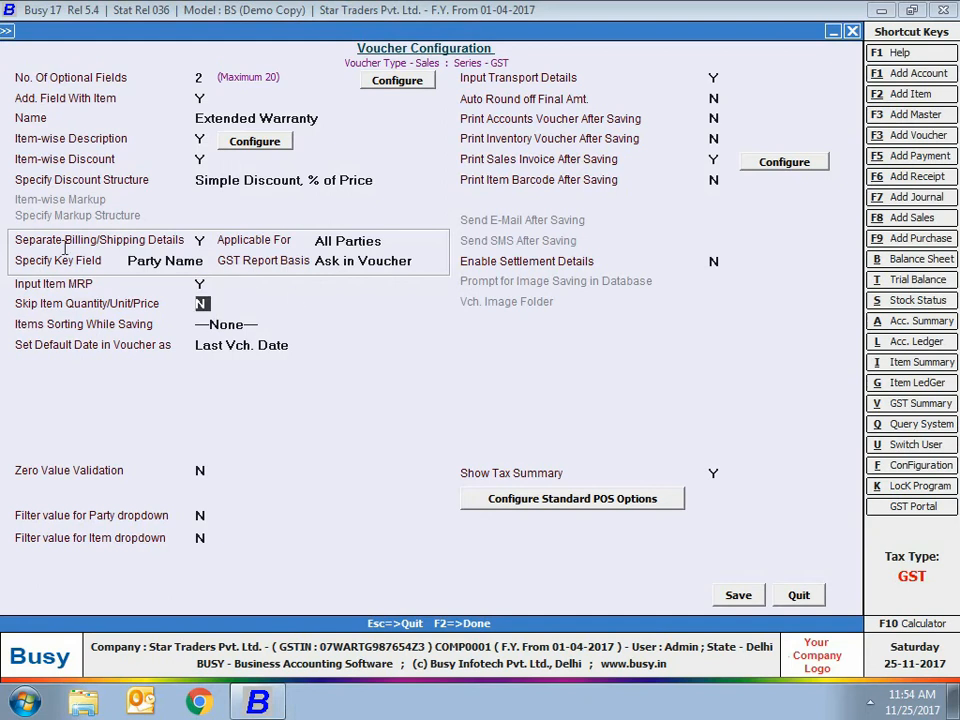
{"action": "key", "text": "y"}
{"action": "key", "text": "n"}
Set item sorting while saving to None and the default voucher date to Last Vch. Date
{"action": "left_click", "coordinate": [216, 325]}
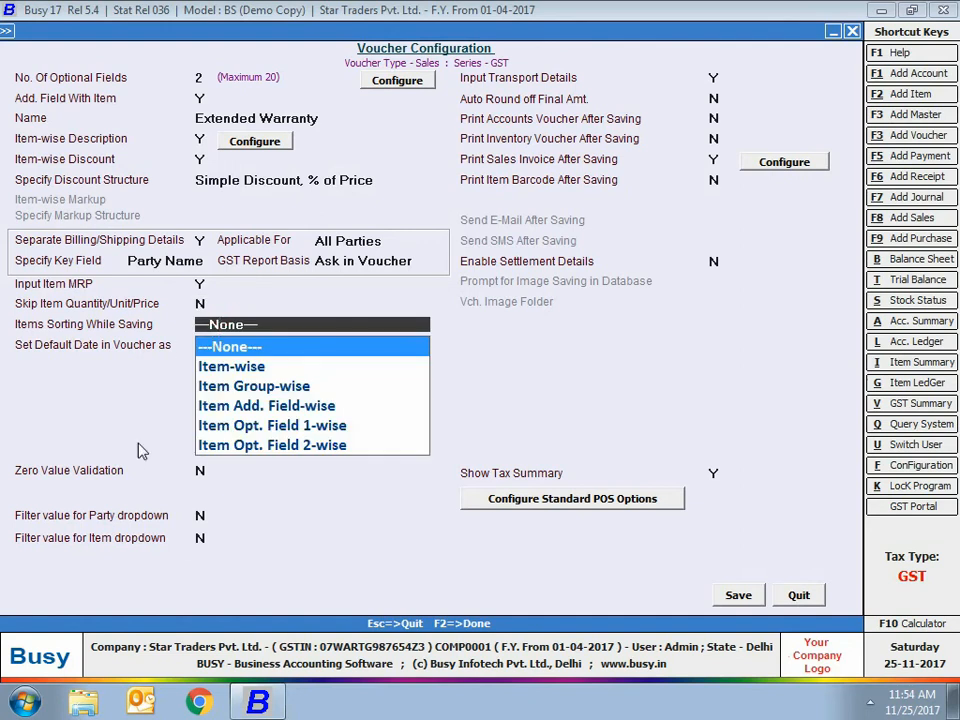
{"action": "left_click", "coordinate": [267, 350]}
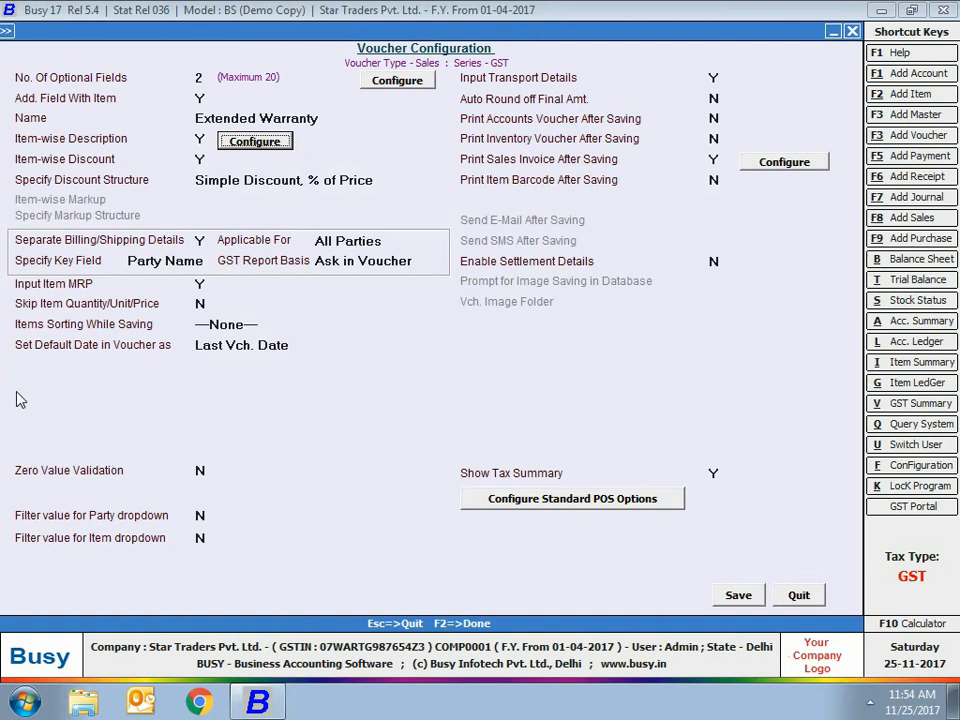
{"action": "left_click", "coordinate": [203, 345]}
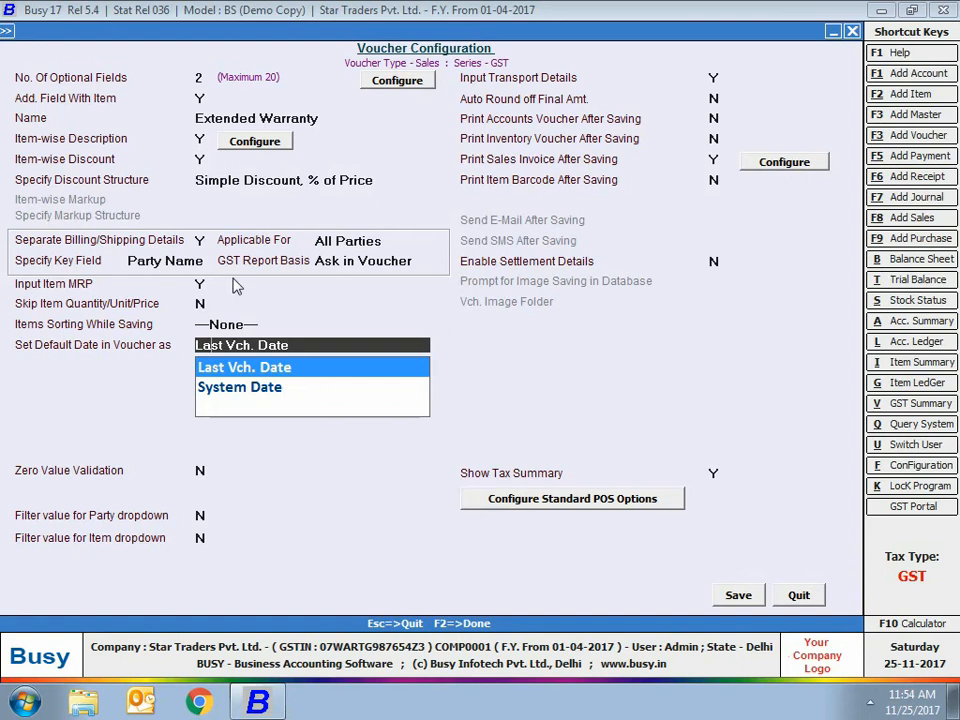
{"action": "left_click", "coordinate": [262, 368]}
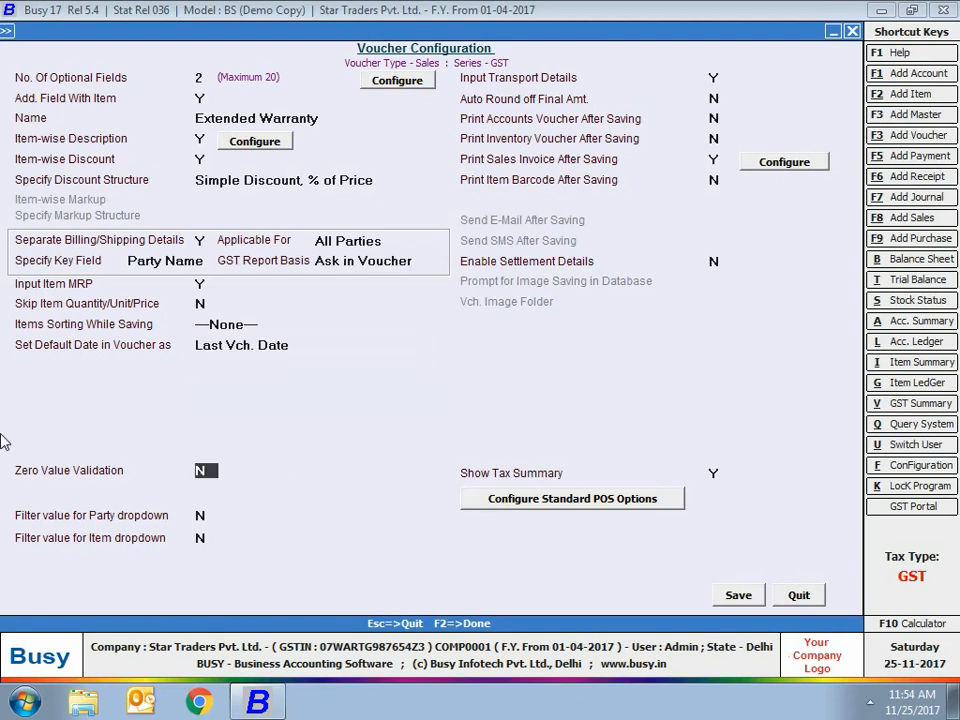
Try zero value validation that disallows zero item amount and zero voucher amount, quit its settings and turn it back off
{"action": "key", "text": "y"}
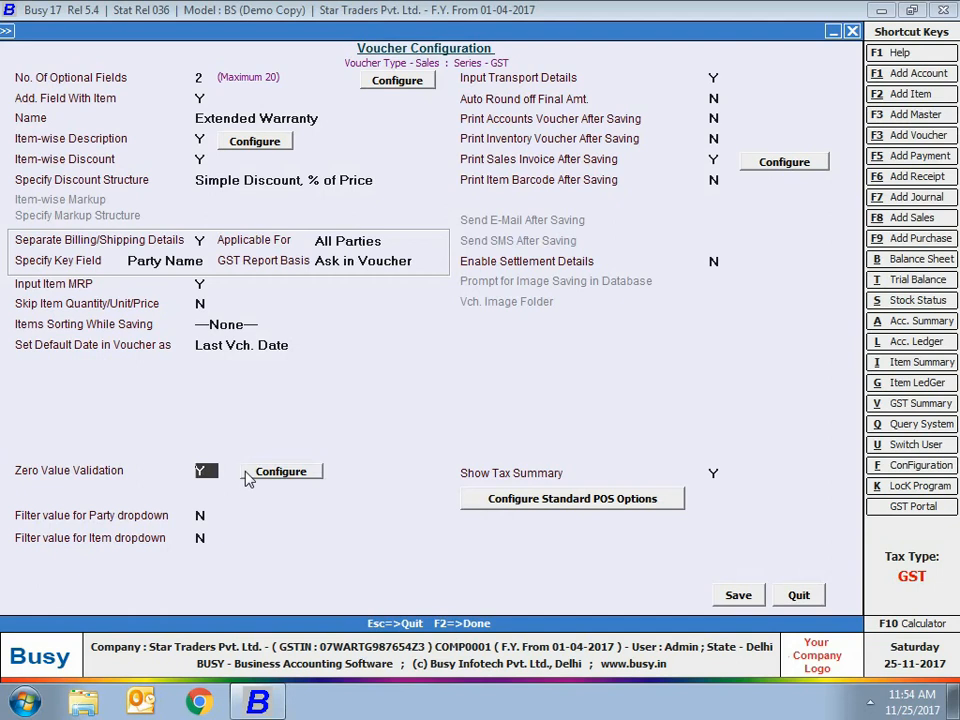
{"action": "left_click", "coordinate": [255, 472]}
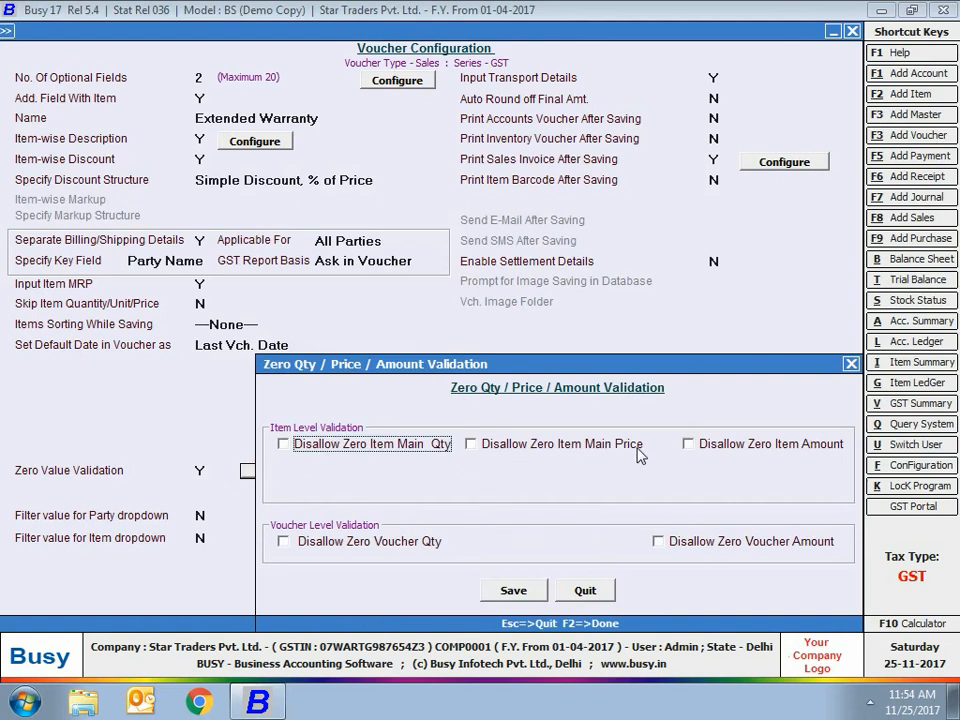
{"action": "left_click", "coordinate": [755, 444]}
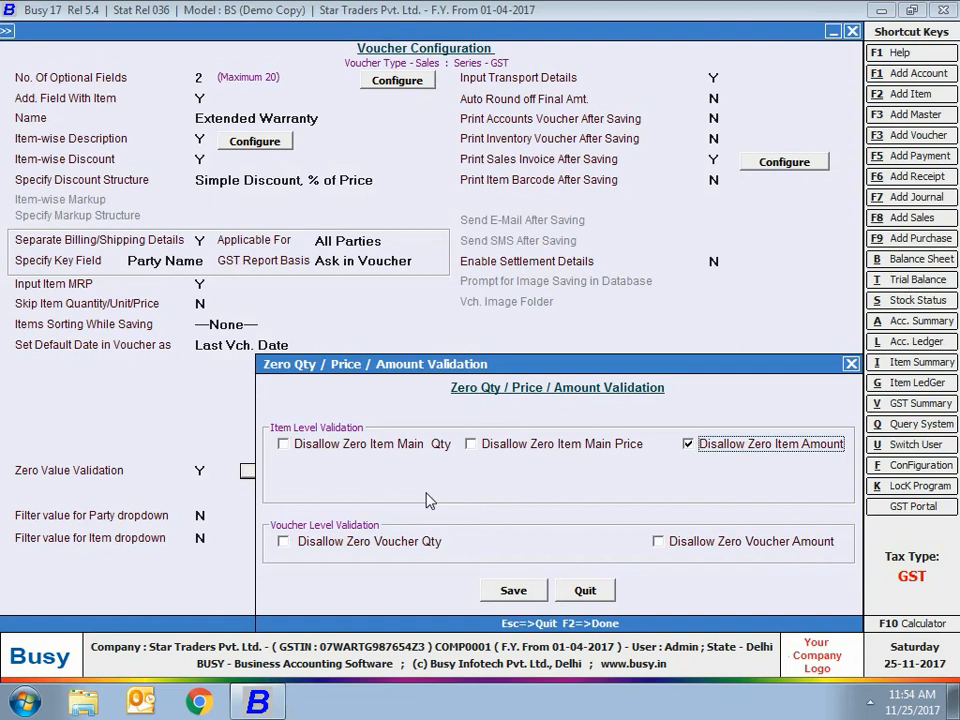
{"action": "left_click", "coordinate": [658, 541]}
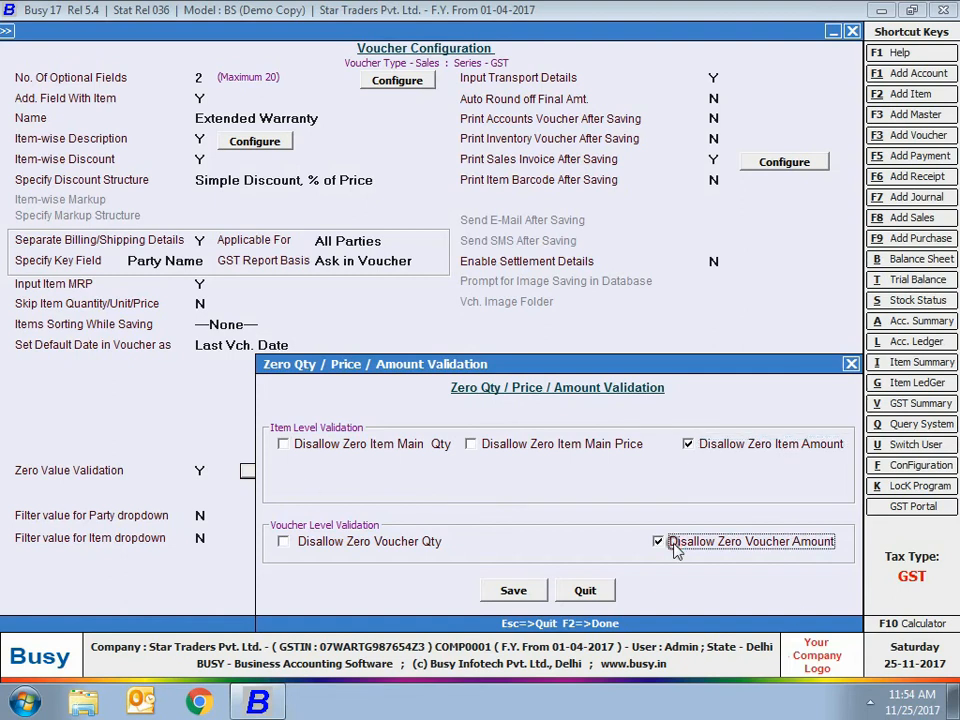
{"action": "left_click", "coordinate": [566, 594]}
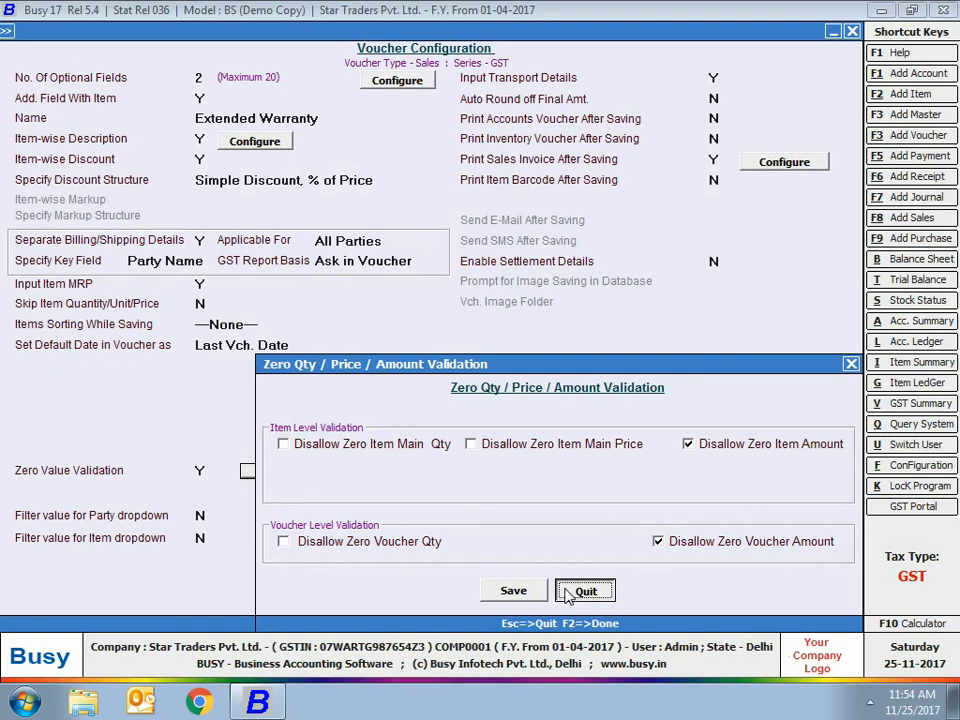
{"action": "left_click", "coordinate": [566, 594]}
{"action": "left_click", "coordinate": [201, 470]}
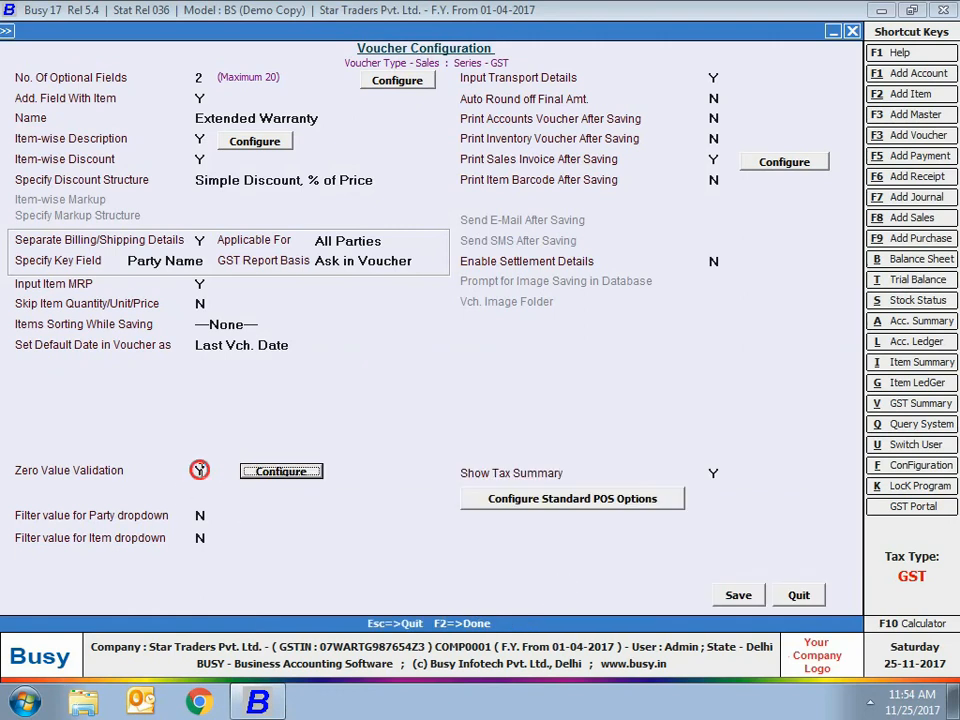
{"action": "type", "text": "N"}
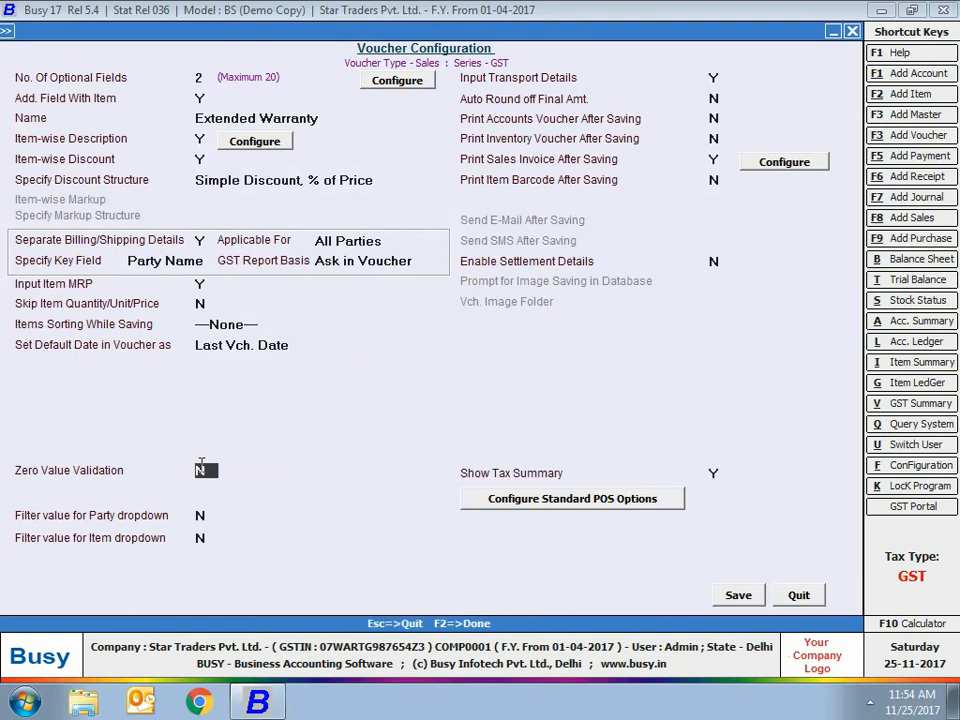
Try the filter value for the Party dropdown and turn it back off
{"action": "left_click", "coordinate": [199, 513]}
{"action": "type", "text": "Y"}
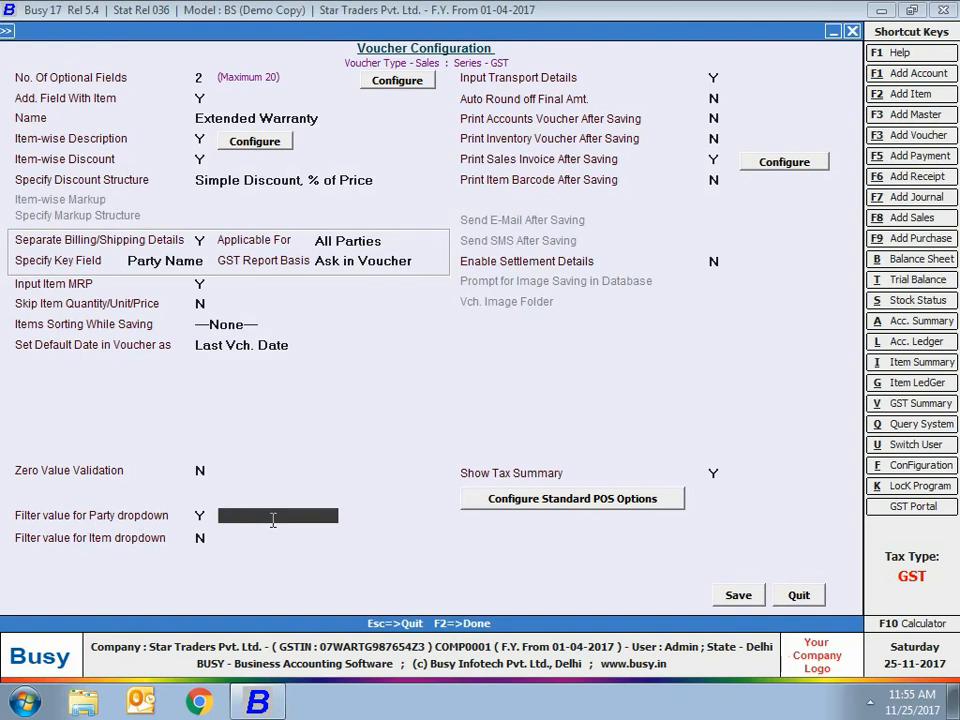
{"action": "left_click", "coordinate": [199, 515]}
{"action": "type", "text": "N"}
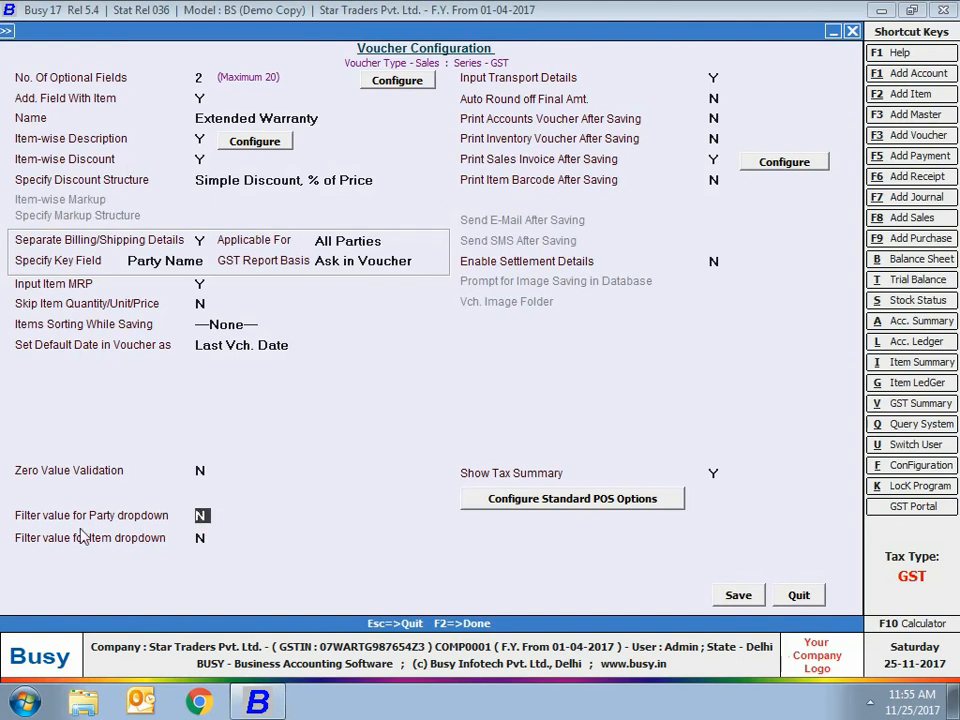
Enable auto round off of the final amount in Automatic mode, with bill sundries Rounded Off (+) for upper and Rounded Off (-) for lower
{"action": "left_click", "coordinate": [714, 99]}
{"action": "type", "text": "Y"}
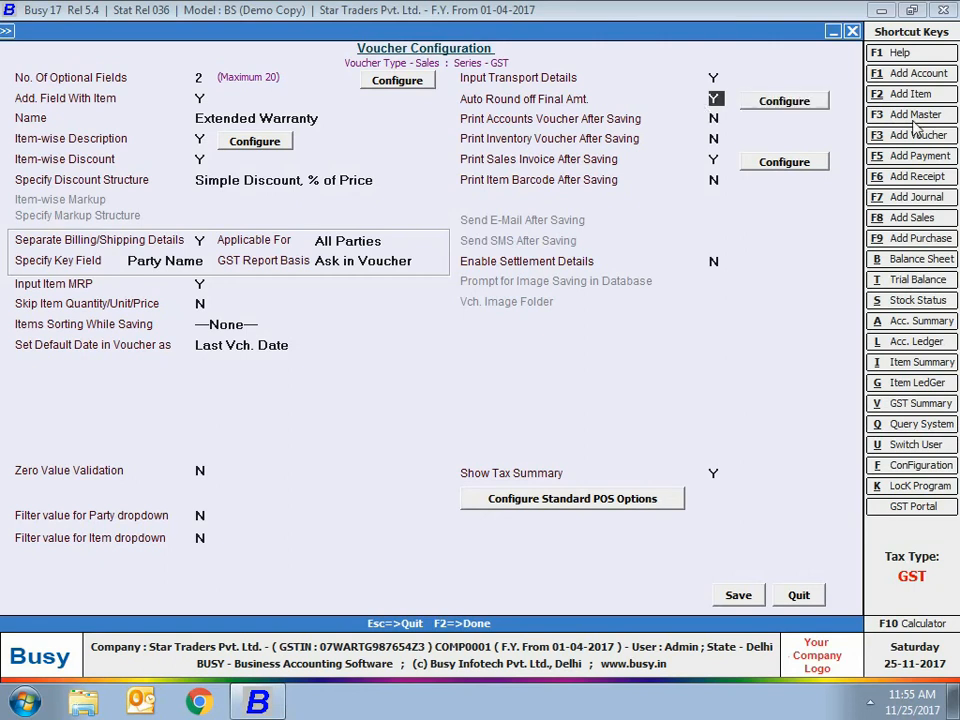
{"action": "key", "text": "Return"}
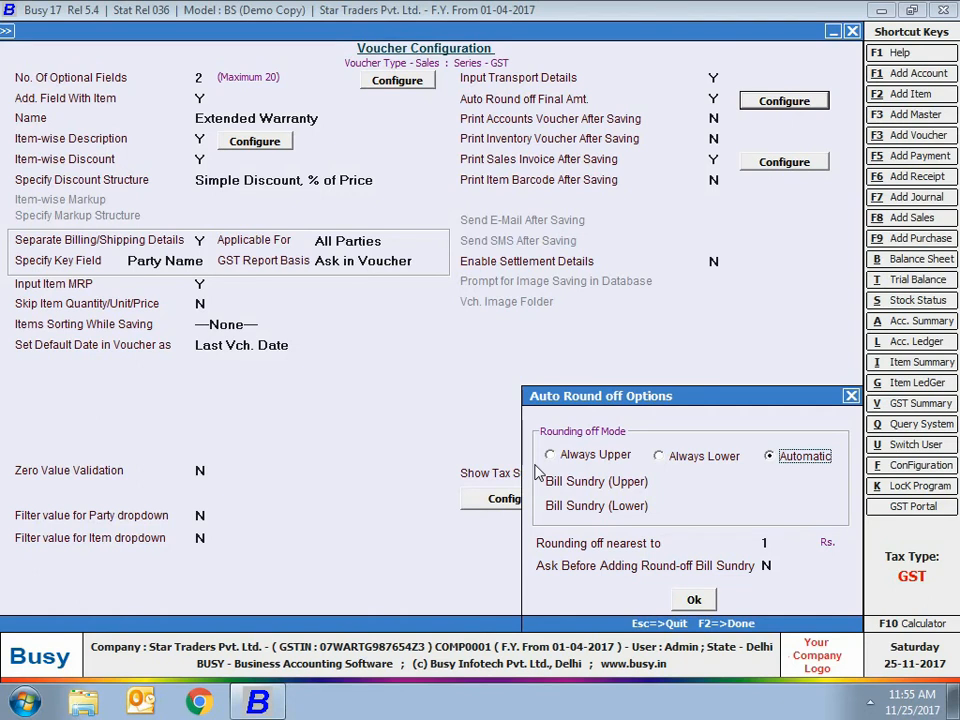
{"action": "key", "text": "Return"}
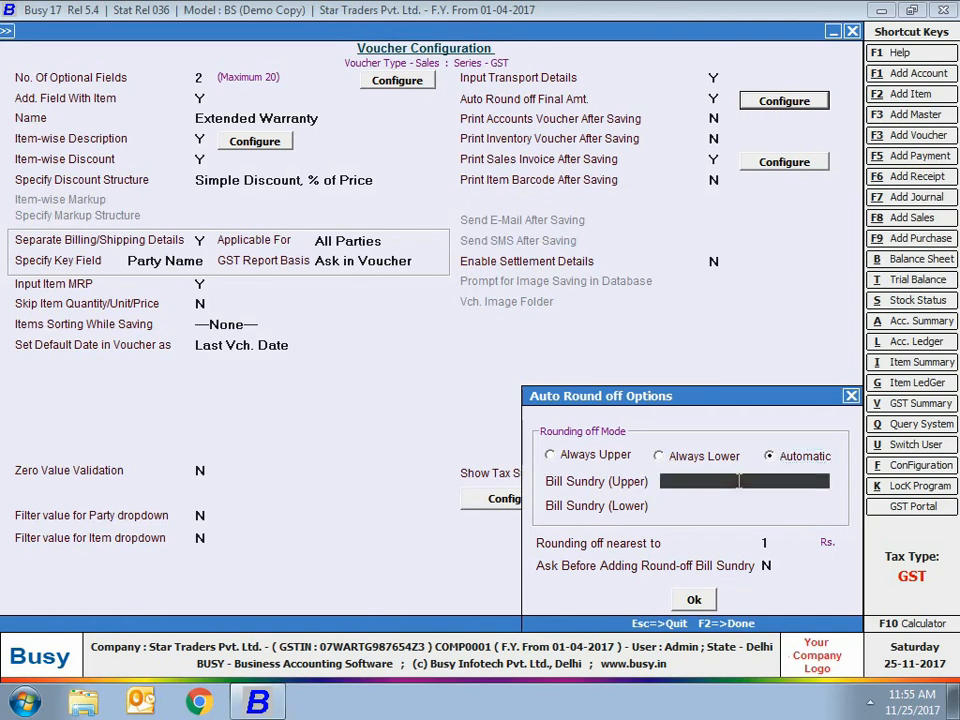
{"action": "left_click", "coordinate": [742, 482]}
{"action": "key", "text": "Down"}
{"action": "key", "text": "Return"}
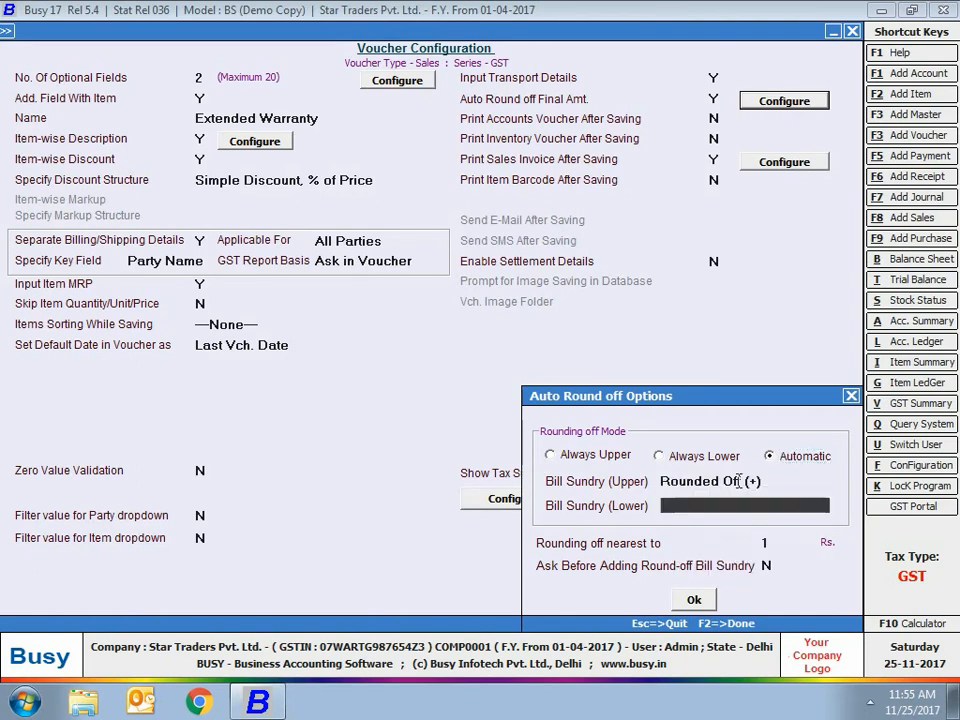
{"action": "key", "text": "Return"}
{"action": "type", "text": "ro"}
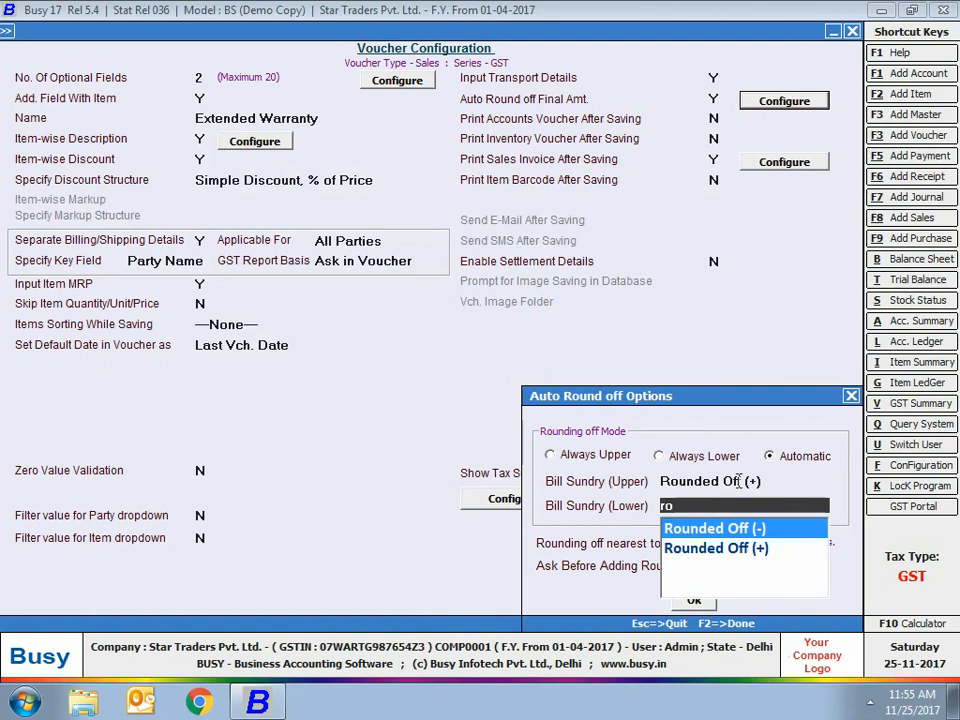
{"action": "key", "text": "Return"}
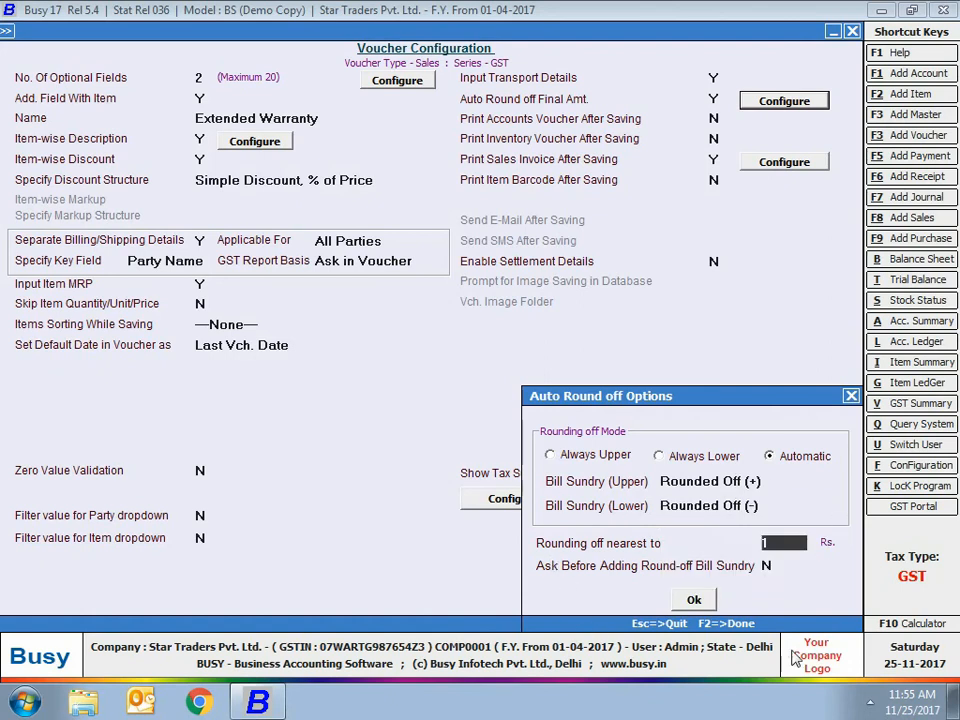
Keep rounding to the nearest Rs. 1, enable asking before adding the round-off bill sundry, and confirm the round-off options
{"action": "key", "text": "Return"}
{"action": "type", "text": "y"}
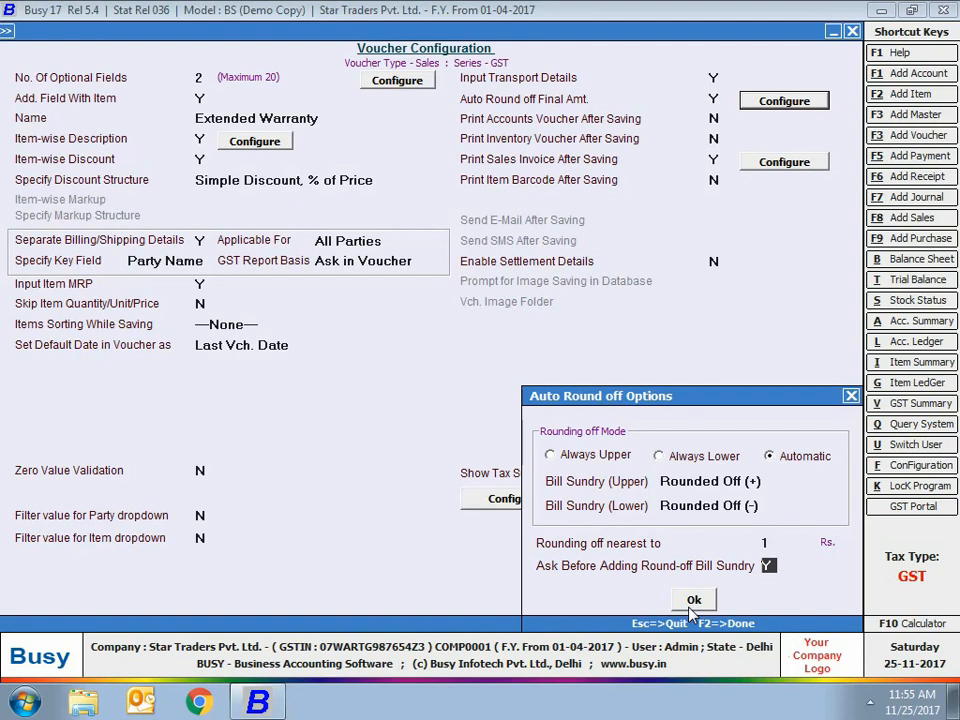
{"action": "left_click", "coordinate": [693, 601]}
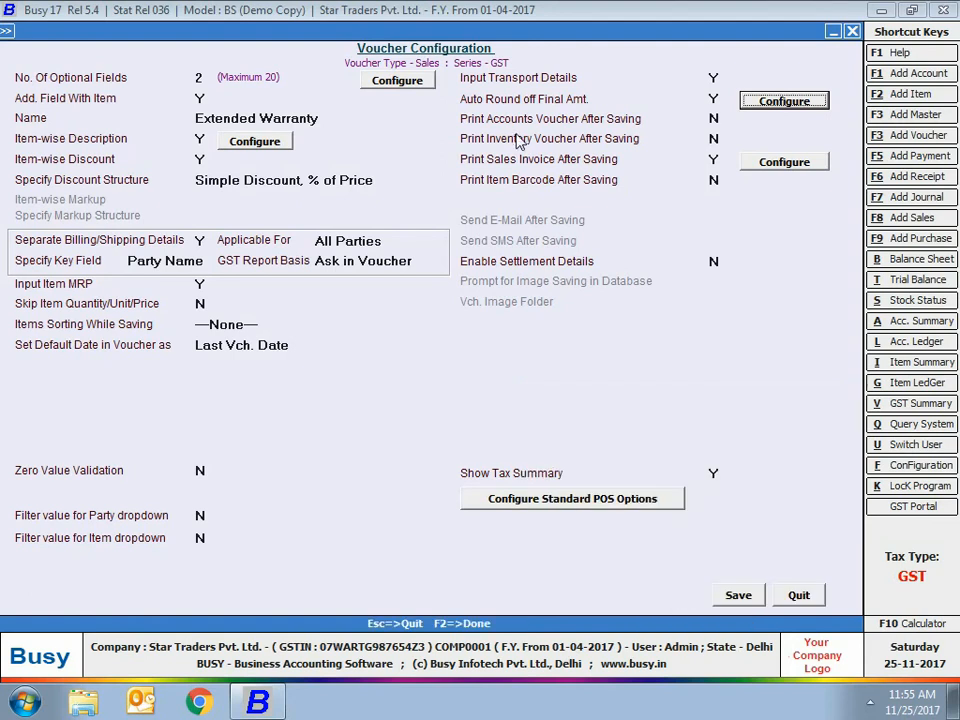
Enable printing the accounts voucher after saving, and save its printing details with the STANDARD format, print prompt and print options enabled
{"action": "left_click", "coordinate": [714, 118]}
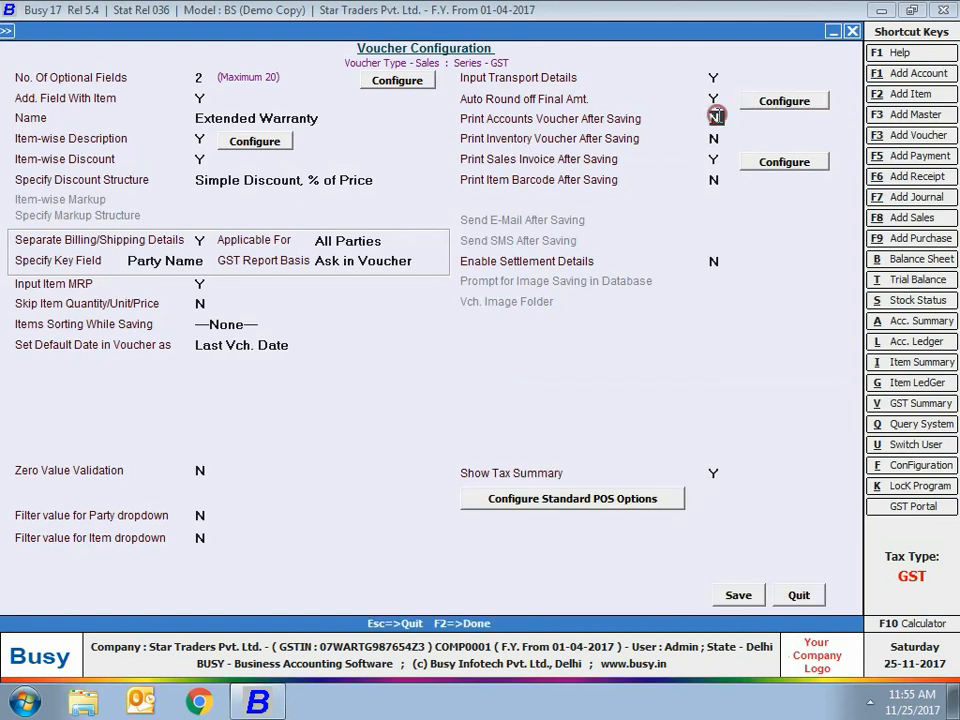
{"action": "key", "text": "y"}
{"action": "left_click", "coordinate": [810, 125]}
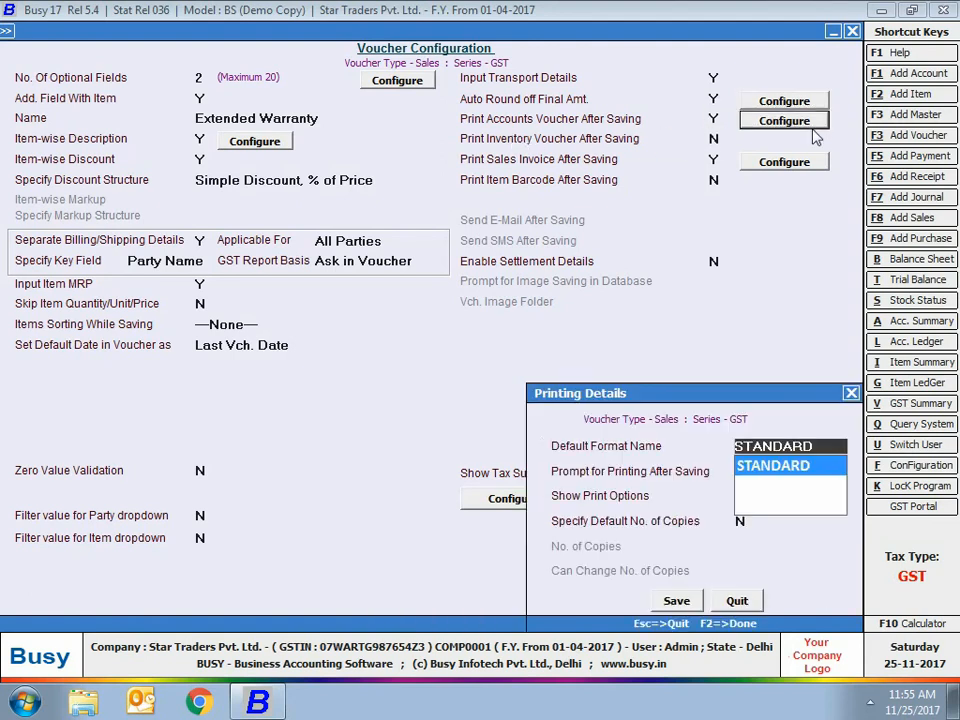
{"action": "key", "text": "Return"}
{"action": "key", "text": "Return"}
{"action": "key", "text": "Return"}
{"action": "key", "text": "Return"}
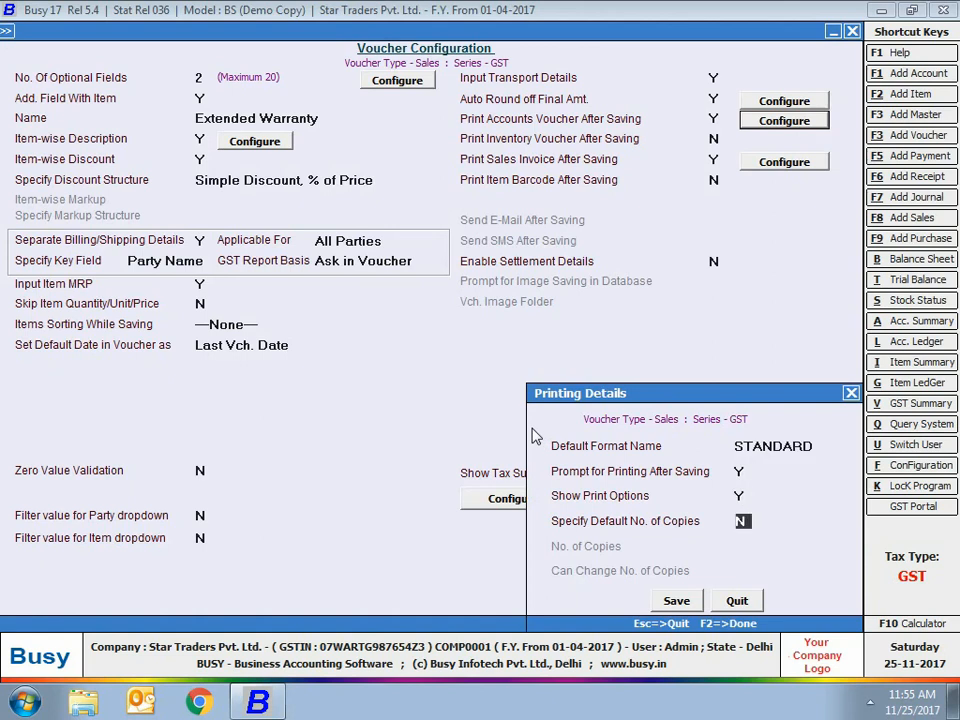
{"action": "left_click", "coordinate": [677, 600]}
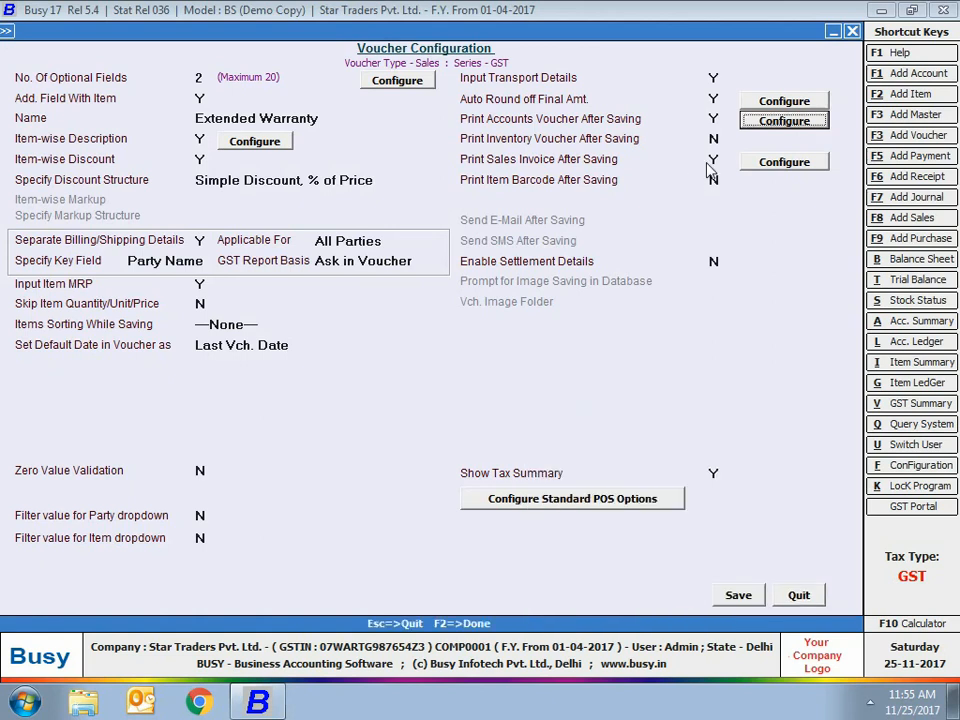
Enable printing the inventory voucher after saving
{"action": "left_click", "coordinate": [713, 139]}
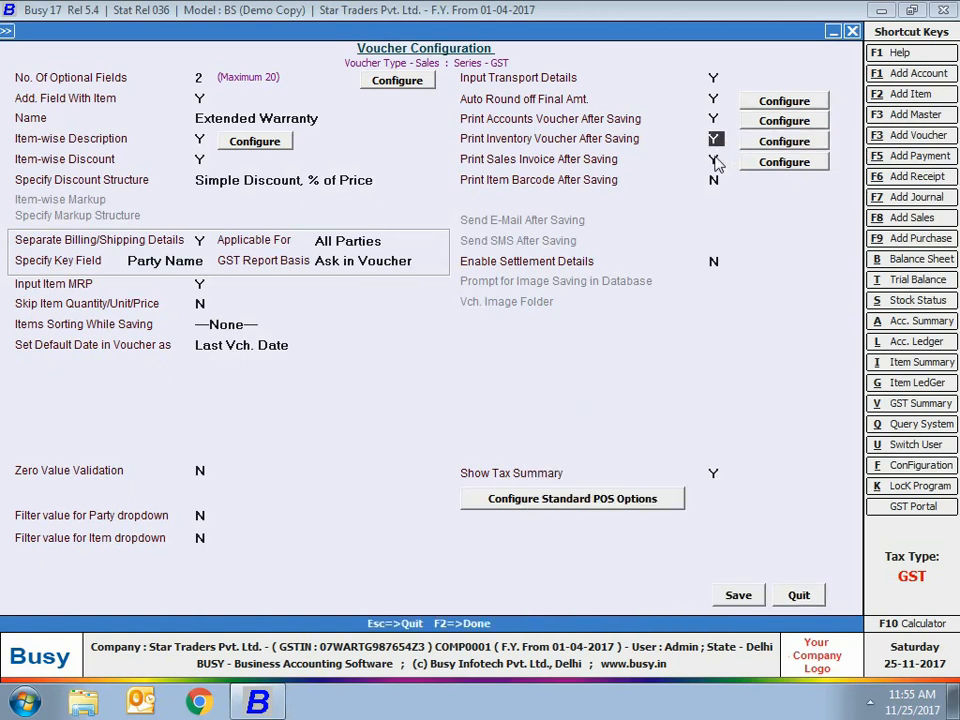
Save the inventory voucher's printing details, and save the sales invoice printing details with two formats, using A5 (Half Page) for Format 2
{"action": "left_click", "coordinate": [810, 142]}
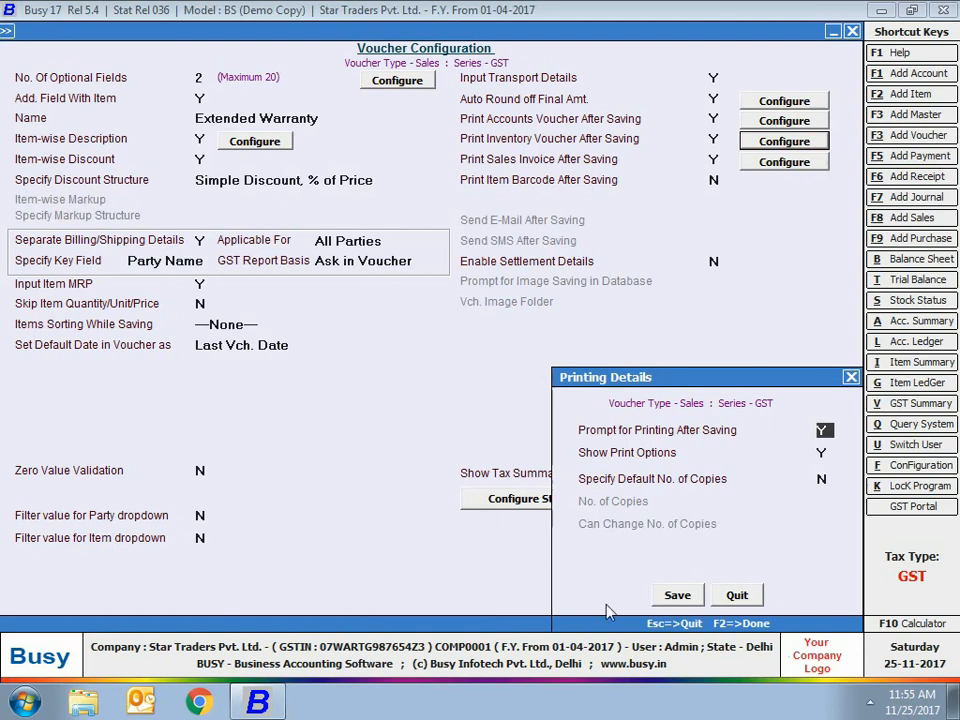
{"action": "left_click", "coordinate": [690, 595]}
{"action": "left_click", "coordinate": [720, 160]}
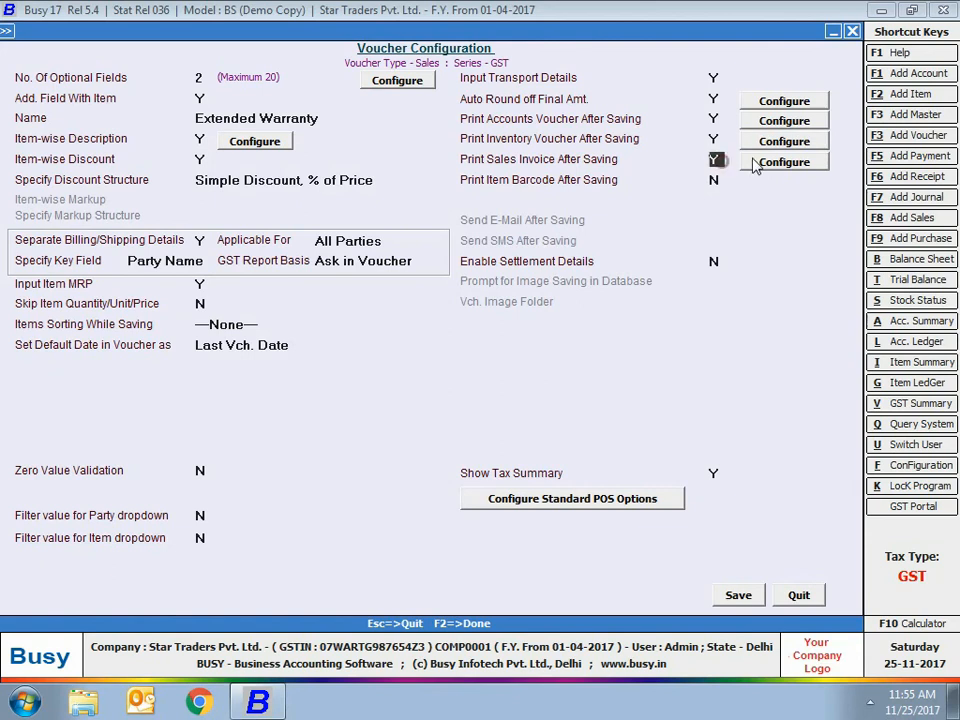
{"action": "left_click", "coordinate": [768, 162]}
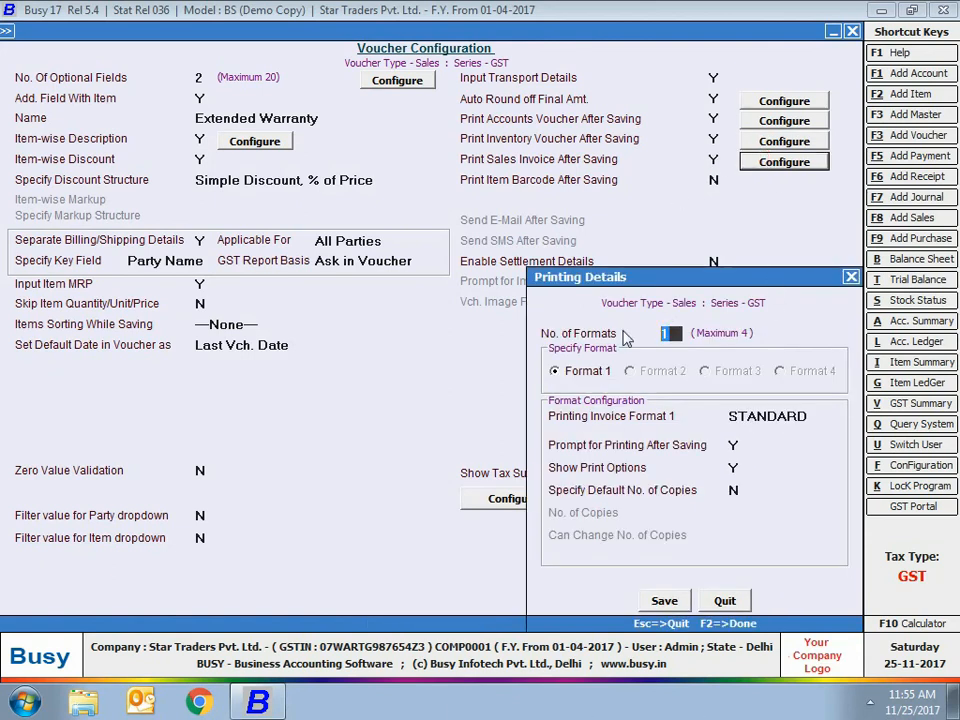
{"action": "type", "text": "2"}
{"action": "left_click", "coordinate": [662, 372]}
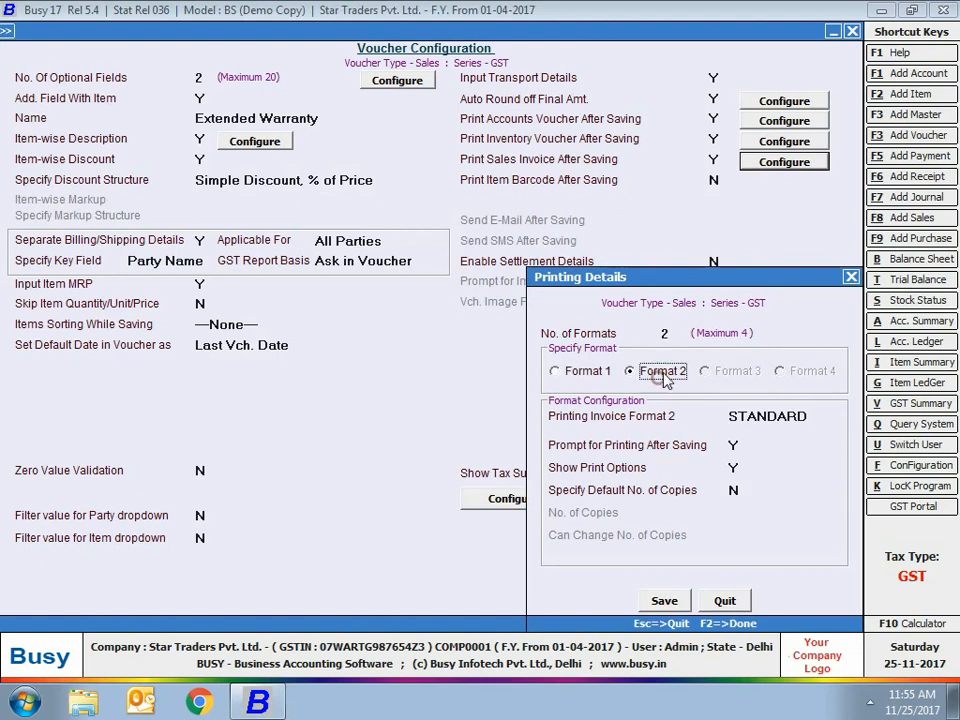
{"action": "left_click", "coordinate": [776, 414]}
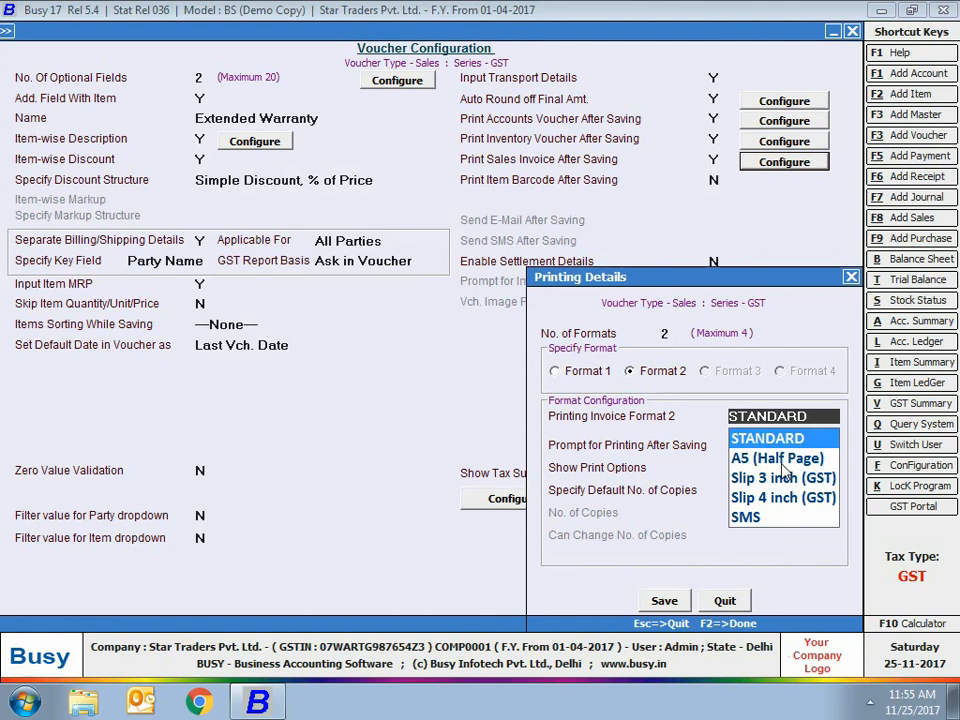
{"action": "left_click", "coordinate": [777, 458]}
{"action": "left_click", "coordinate": [664, 600]}
{"action": "key", "text": "Return"}
{"action": "key", "text": "Return"}
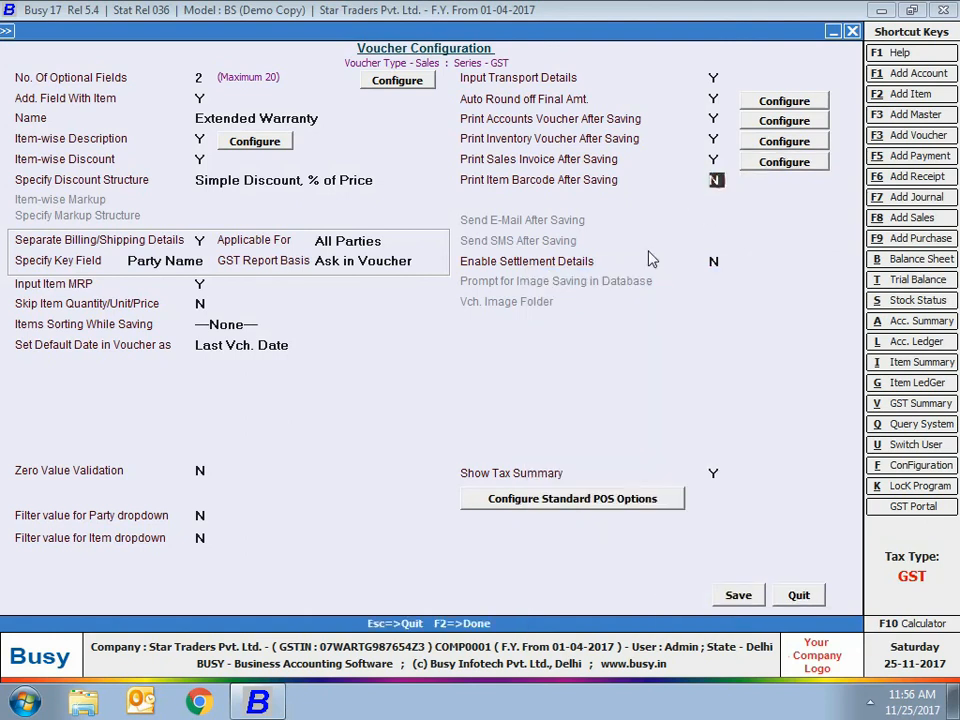
Enable settlement details and allow the Cash settlement mode with the Cash account and the caption Cash
{"action": "key", "text": "y"}
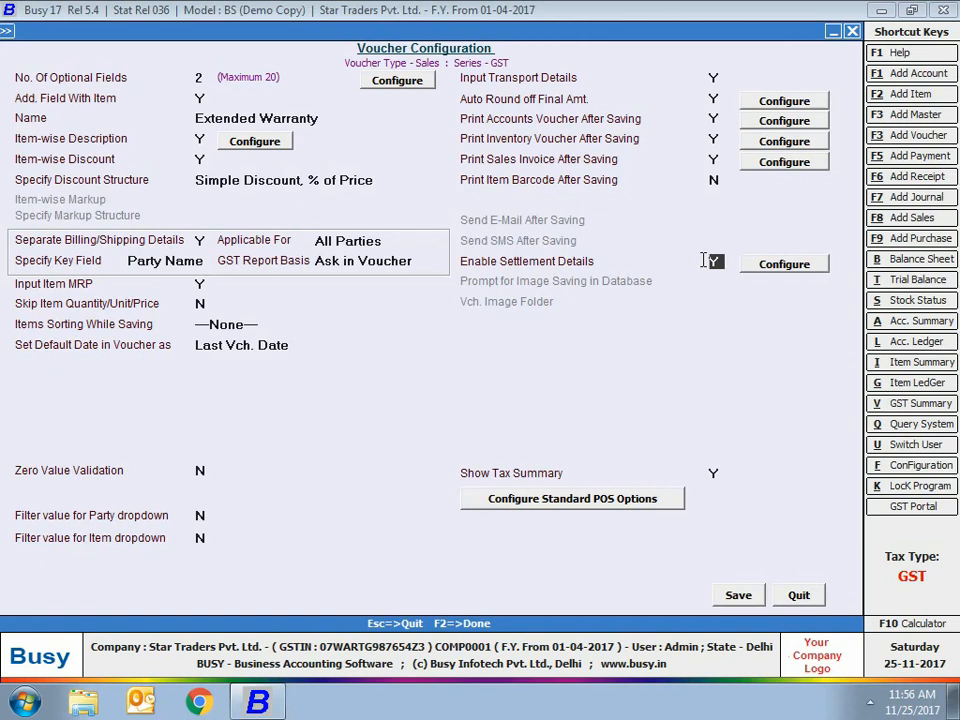
{"action": "left_click", "coordinate": [771, 266]}
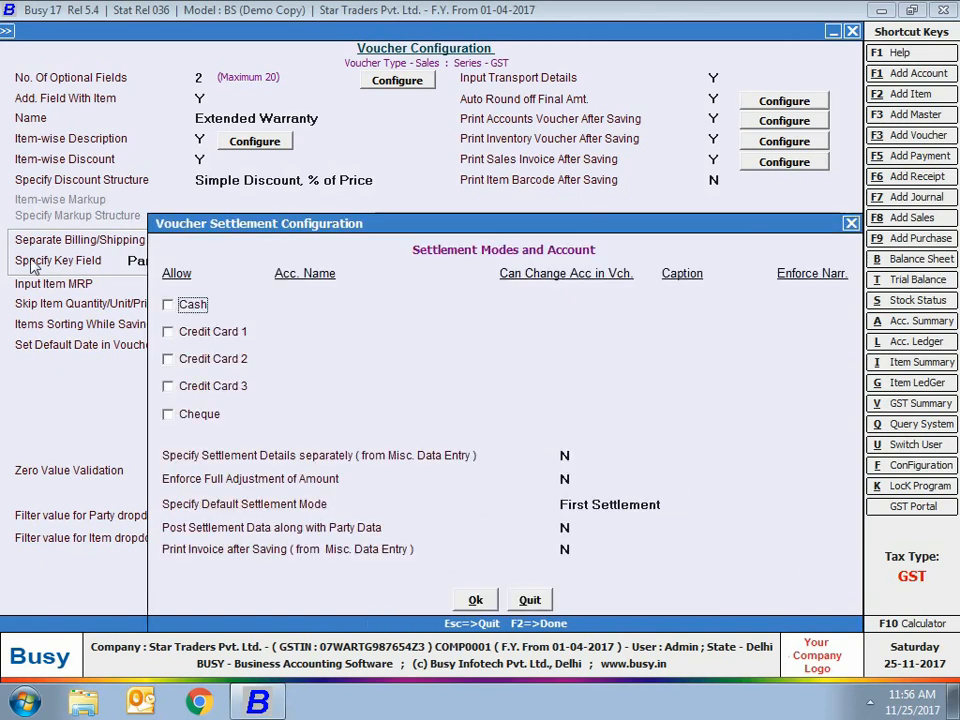
{"action": "left_click", "coordinate": [180, 308]}
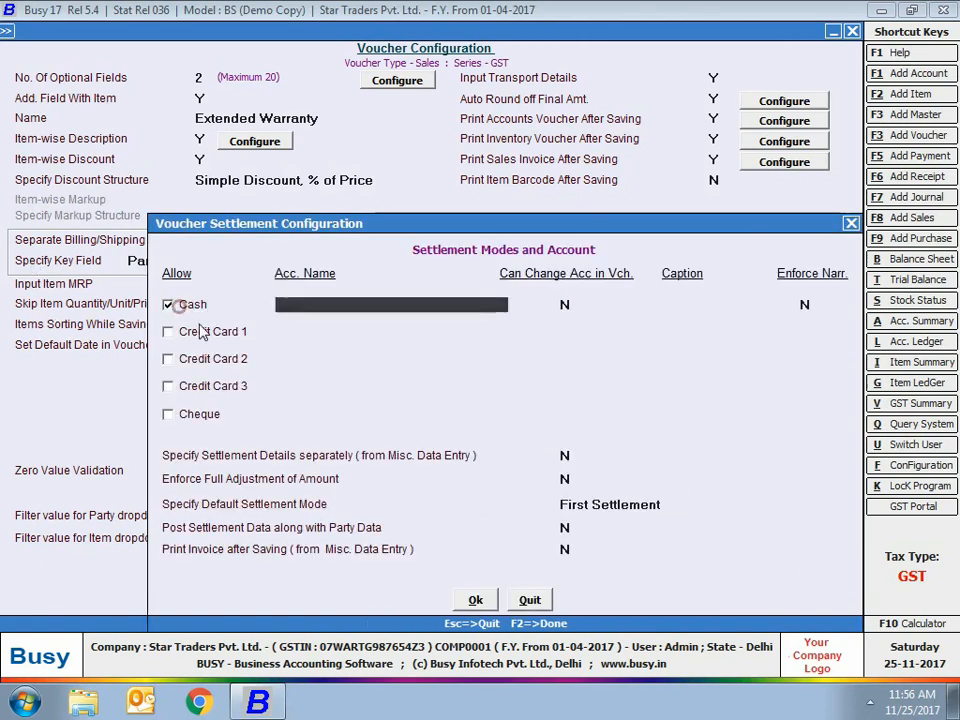
{"action": "type", "text": "cash"}
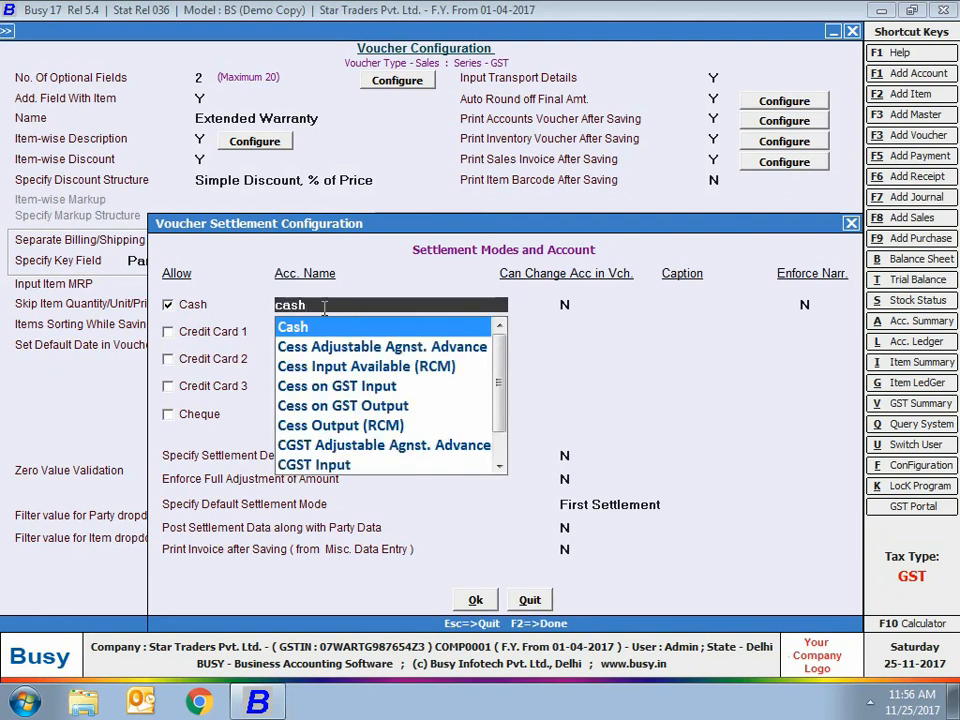
{"action": "key", "text": "Return"}
{"action": "key", "text": "Return"}
{"action": "key", "text": "Return"}
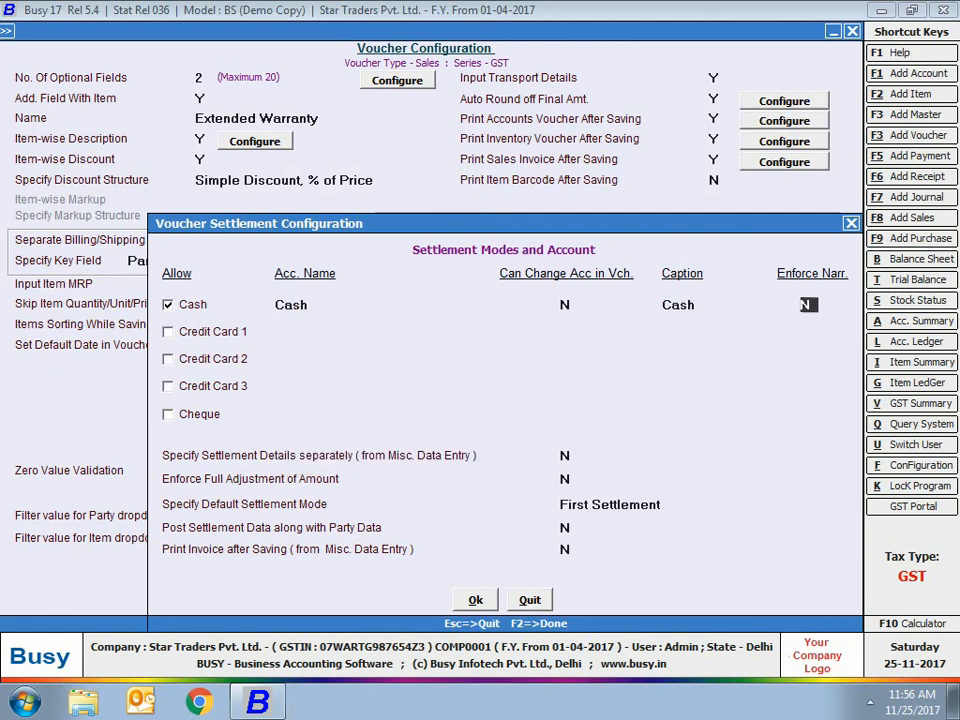
{"action": "key", "text": "Return"}
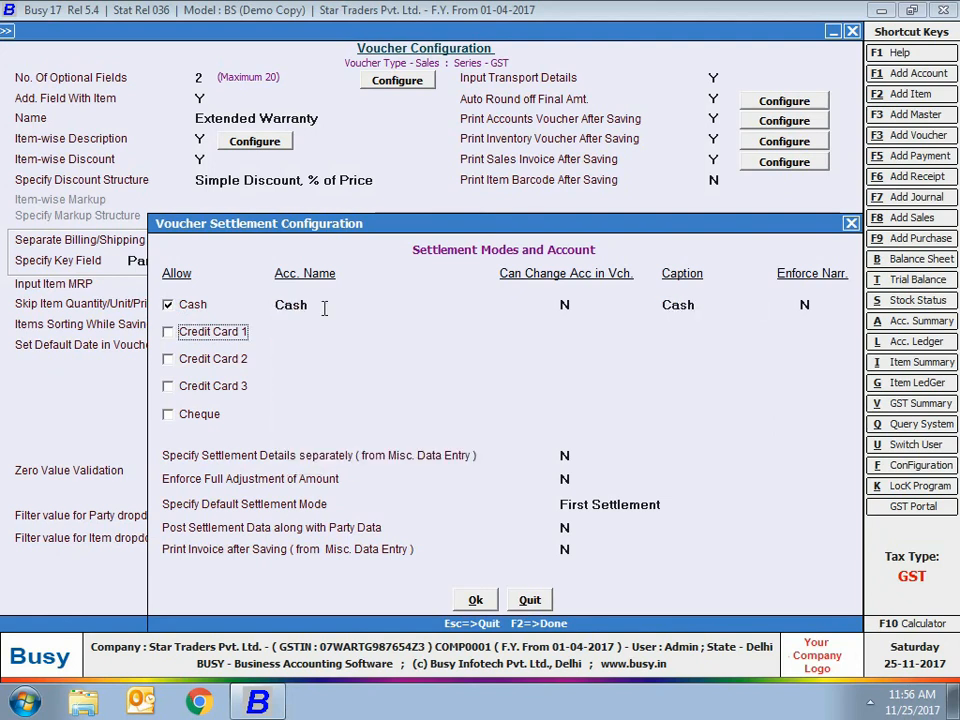
Allow the Credit Card 1 settlement mode with the HDFC Bank account and the caption Credit Card Machine 1
{"action": "left_click", "coordinate": [186, 331]}
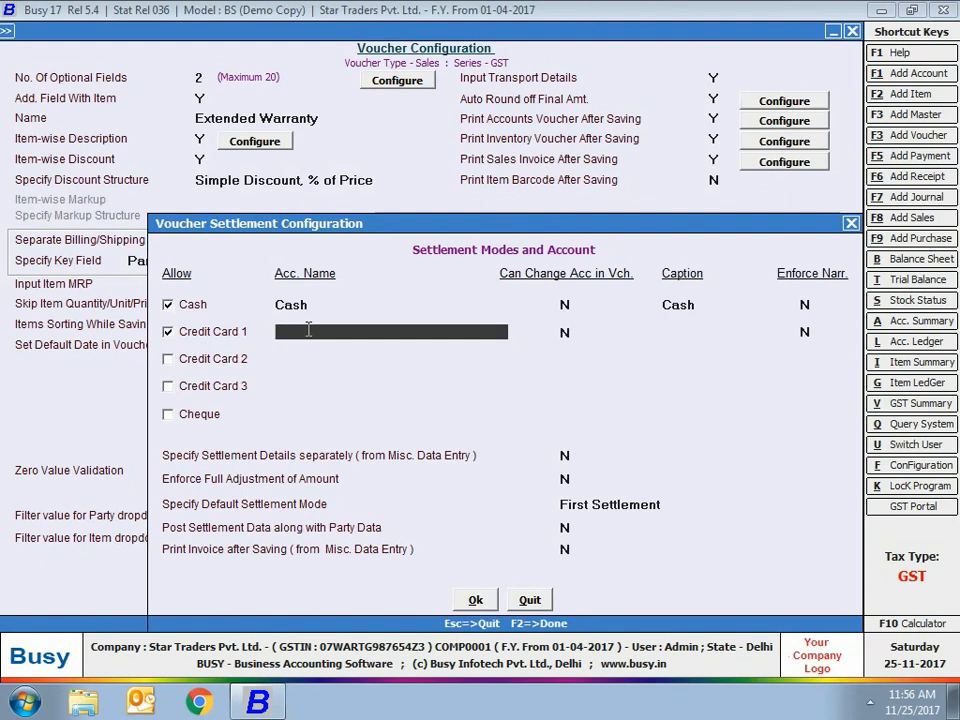
{"action": "type", "text": "hd"}
{"action": "key", "text": "Return"}
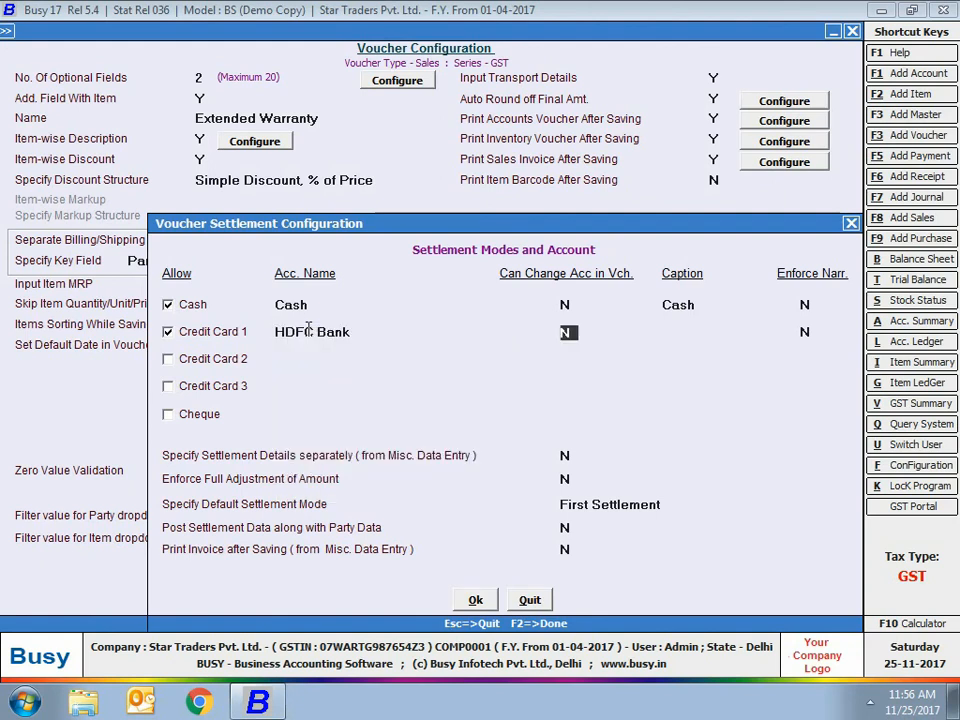
{"action": "key", "text": "Return"}
{"action": "type", "text": "Credit Card Machine 1"}
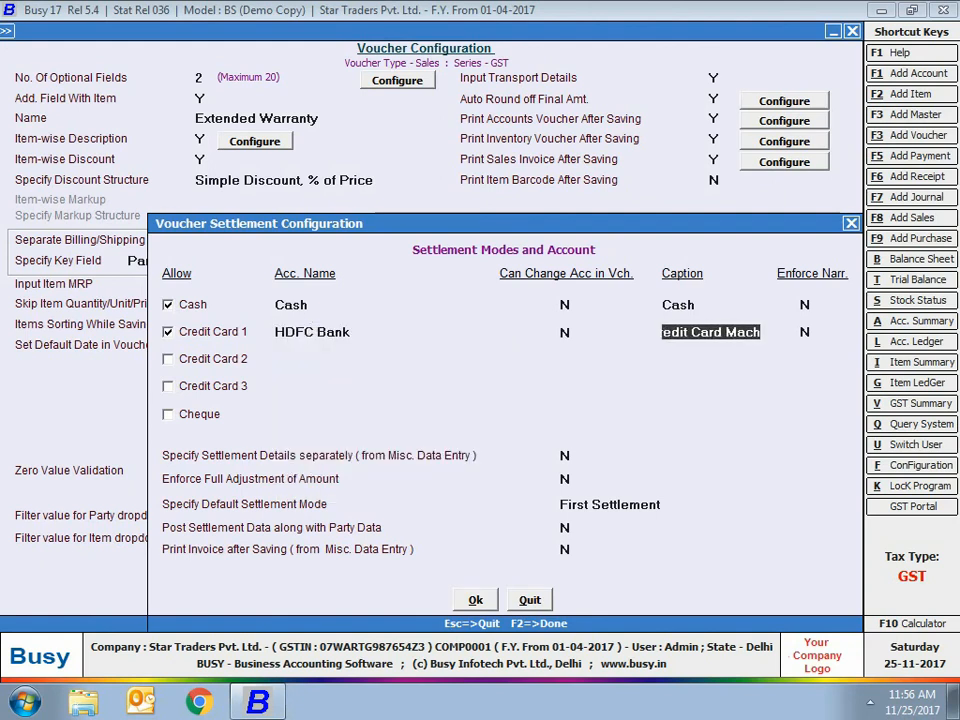
Allow the Credit Card 2 settlement mode with the State Bank of India account and the caption Crdt Card Machine 2
{"action": "left_click", "coordinate": [170, 359]}
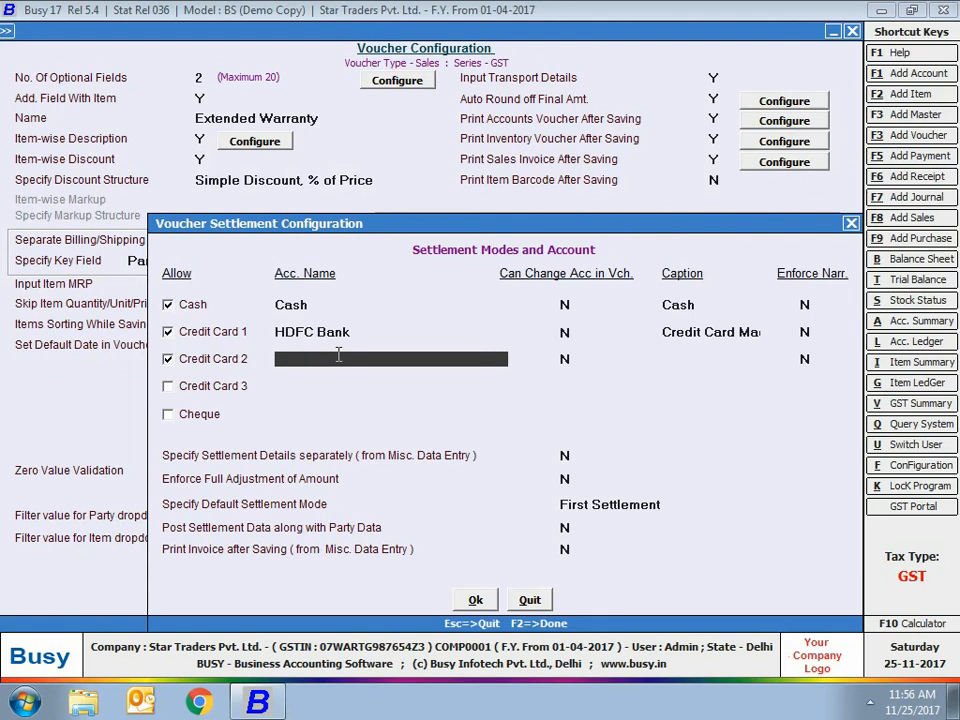
{"action": "type", "text": "sb"}
{"action": "key", "text": "Return"}
{"action": "key", "text": "Return"}
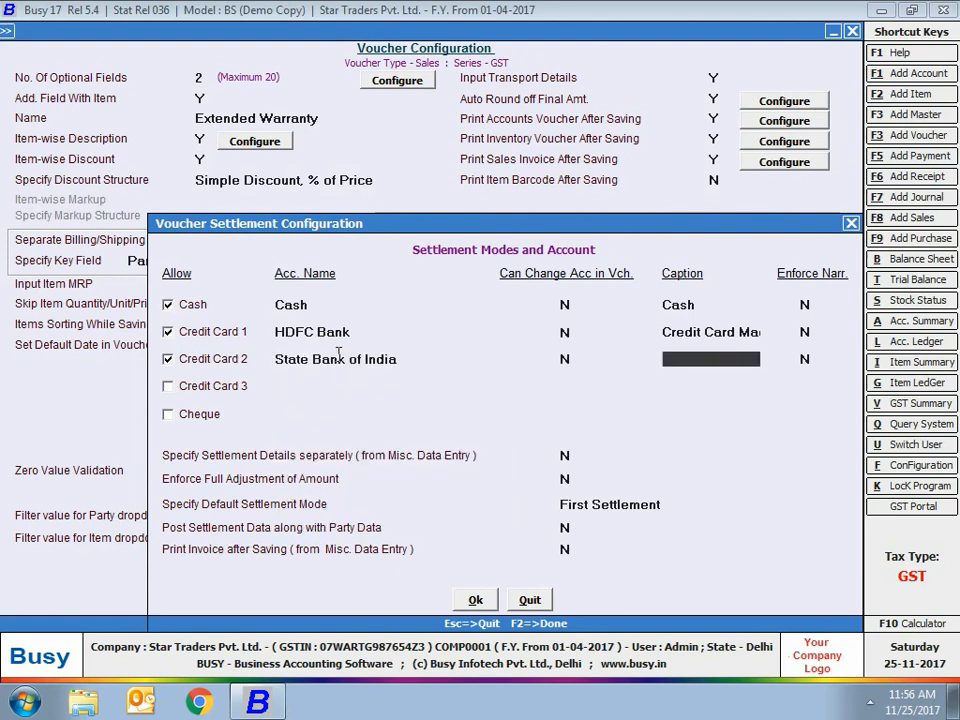
{"action": "type", "text": "Credit Card Machine 2"}
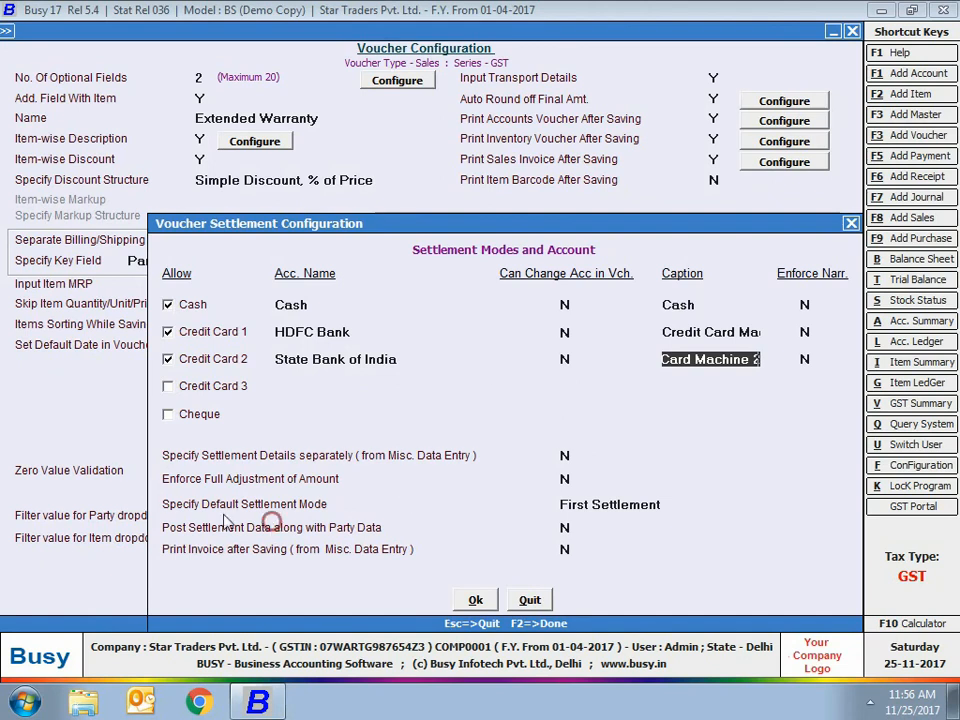
Keep First Settlement as the default settlement mode and confirm the voucher settlement configuration
{"action": "left_click", "coordinate": [622, 502]}
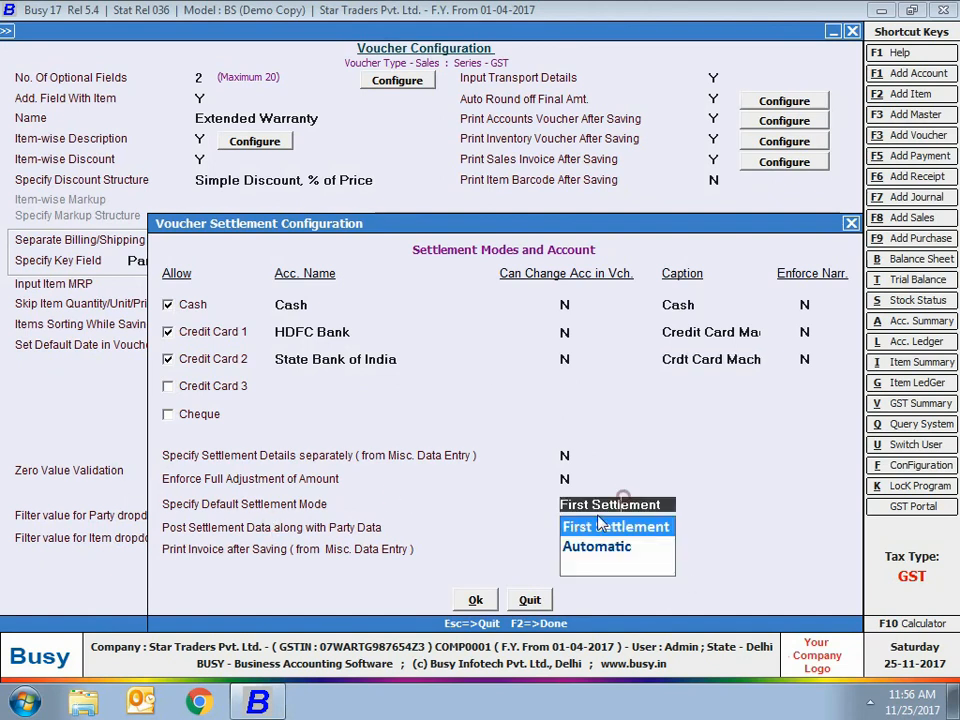
{"action": "left_click", "coordinate": [583, 527]}
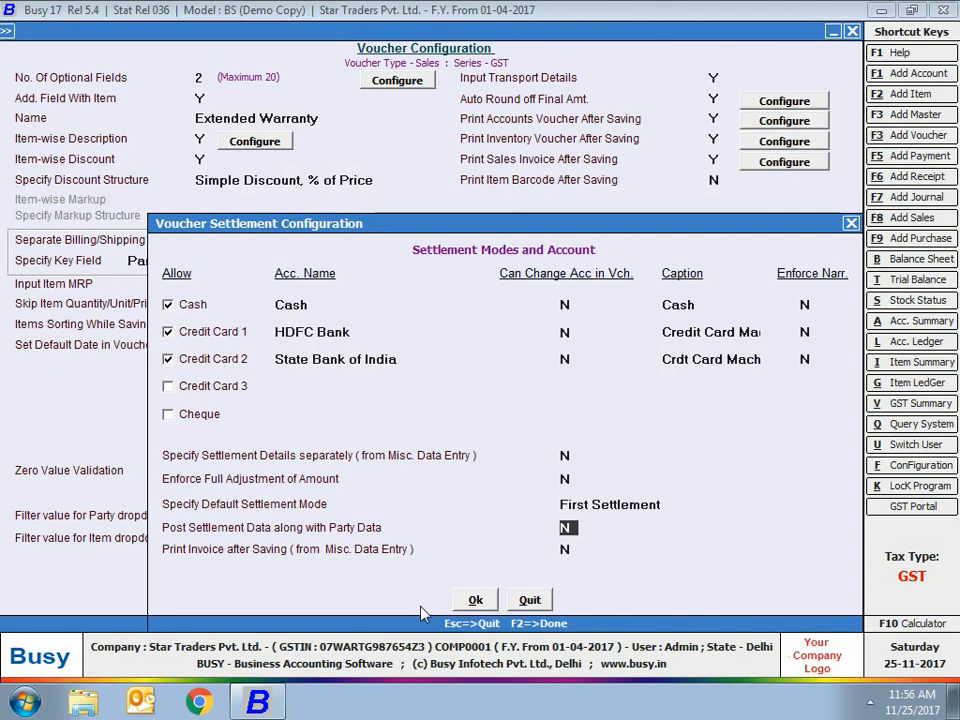
{"action": "left_click", "coordinate": [475, 600]}
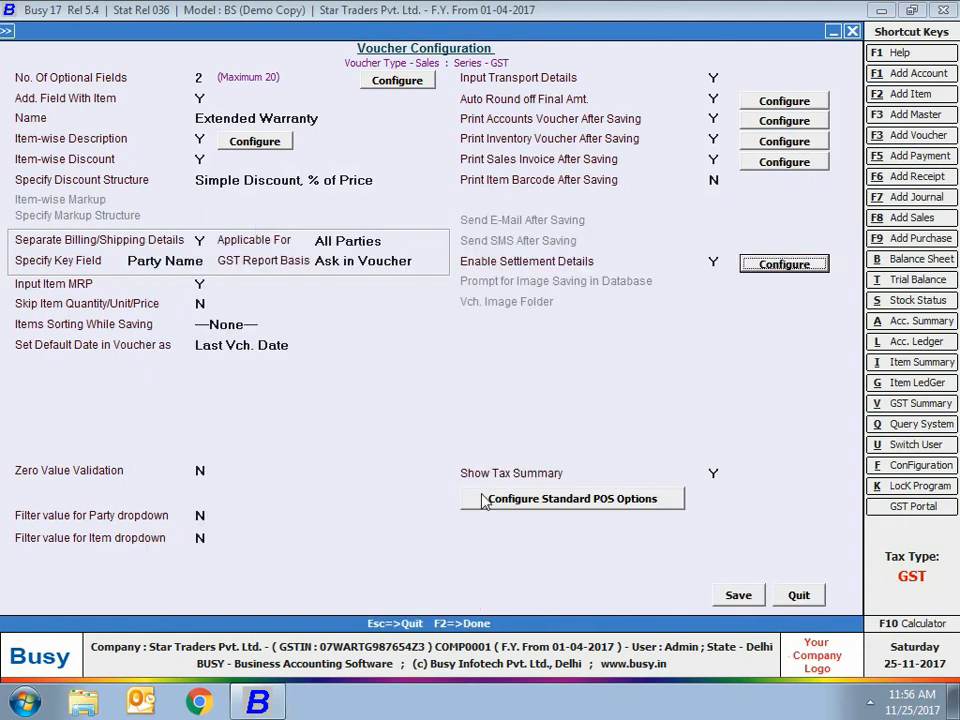
Keep the tax summary shown and accept the standard POS options at their defaults
{"action": "left_click", "coordinate": [714, 473]}
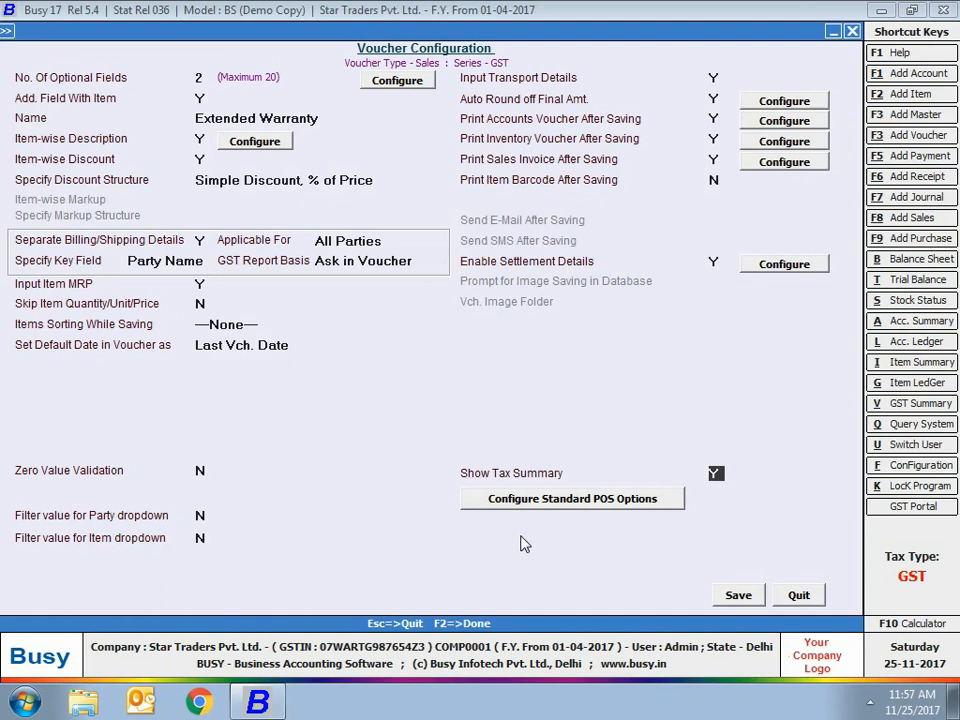
{"action": "left_click", "coordinate": [527, 499]}
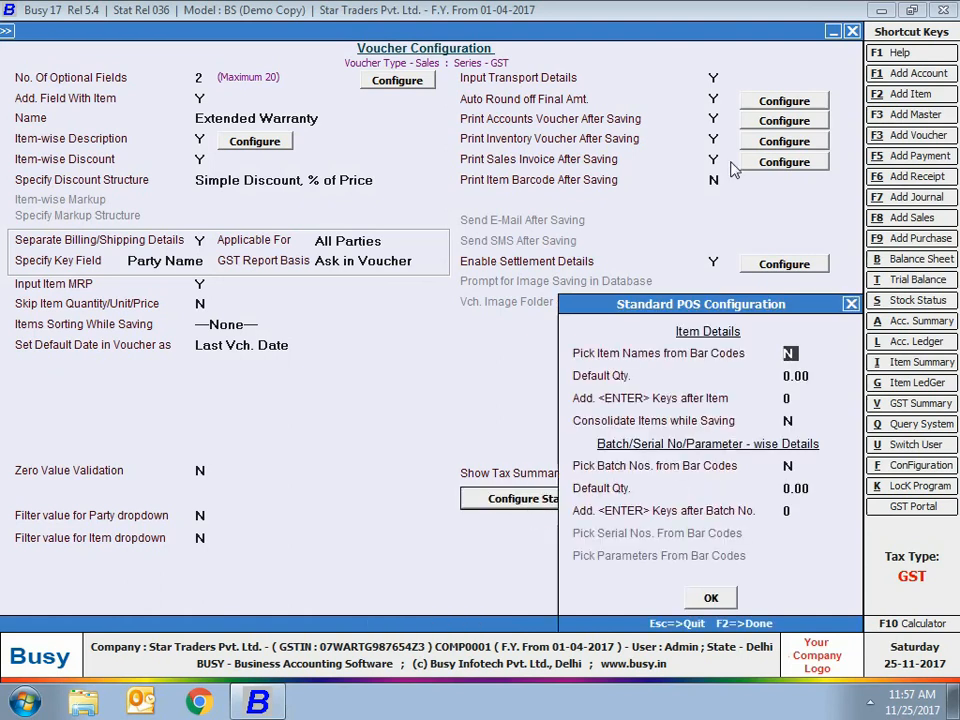
{"action": "left_click", "coordinate": [711, 597]}
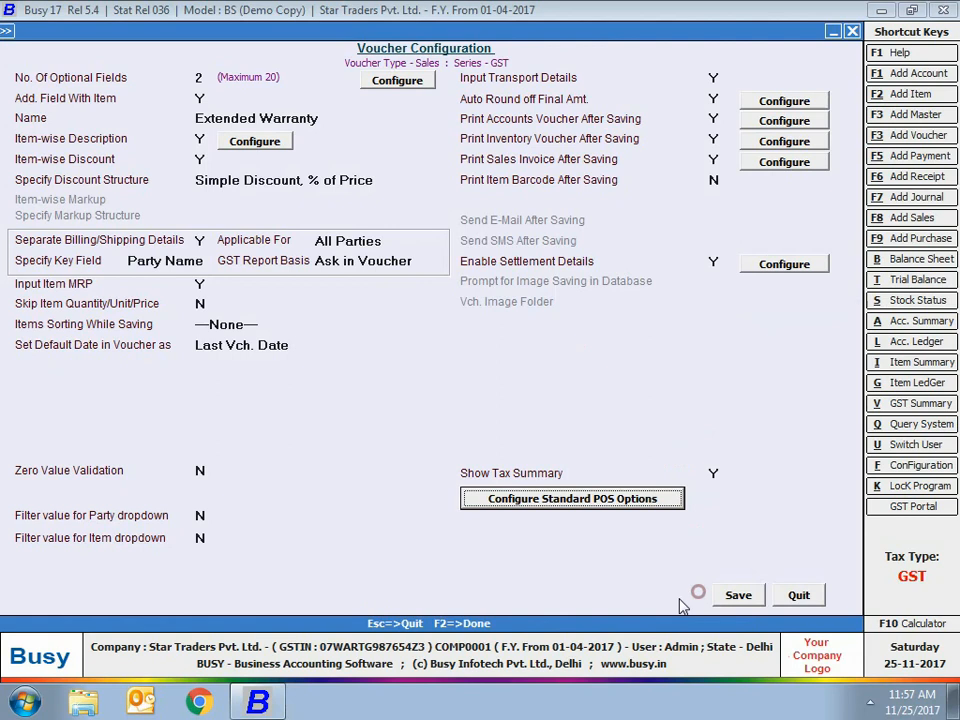
Save the GST series configuration, and save its optional fields printing with every field included in documents, vouchers and reports
{"action": "left_click", "coordinate": [735, 595]}
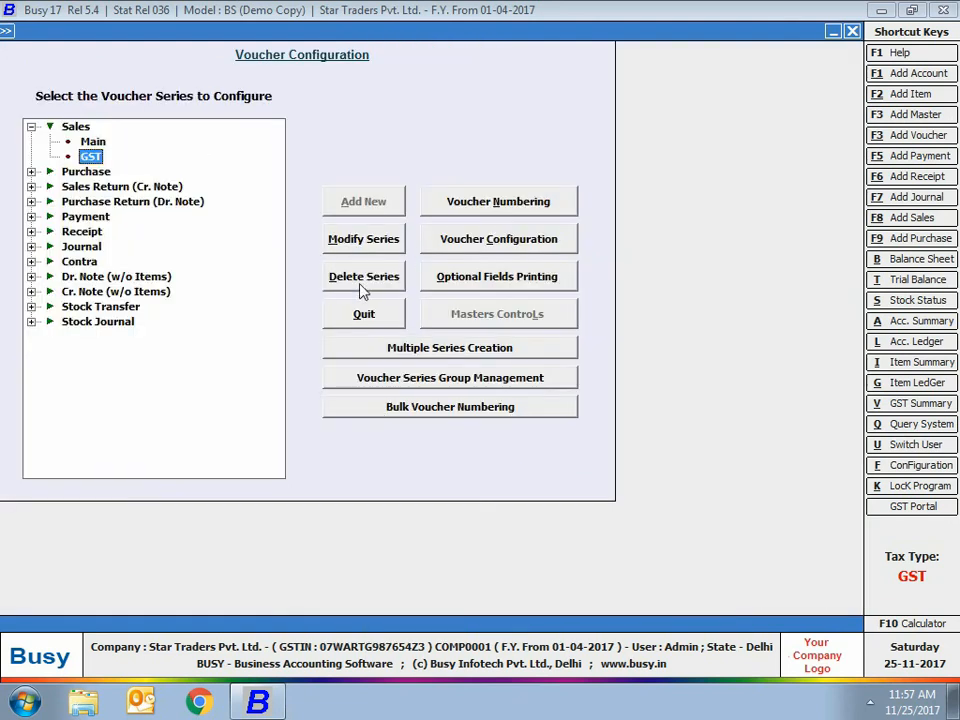
{"action": "left_click", "coordinate": [488, 284]}
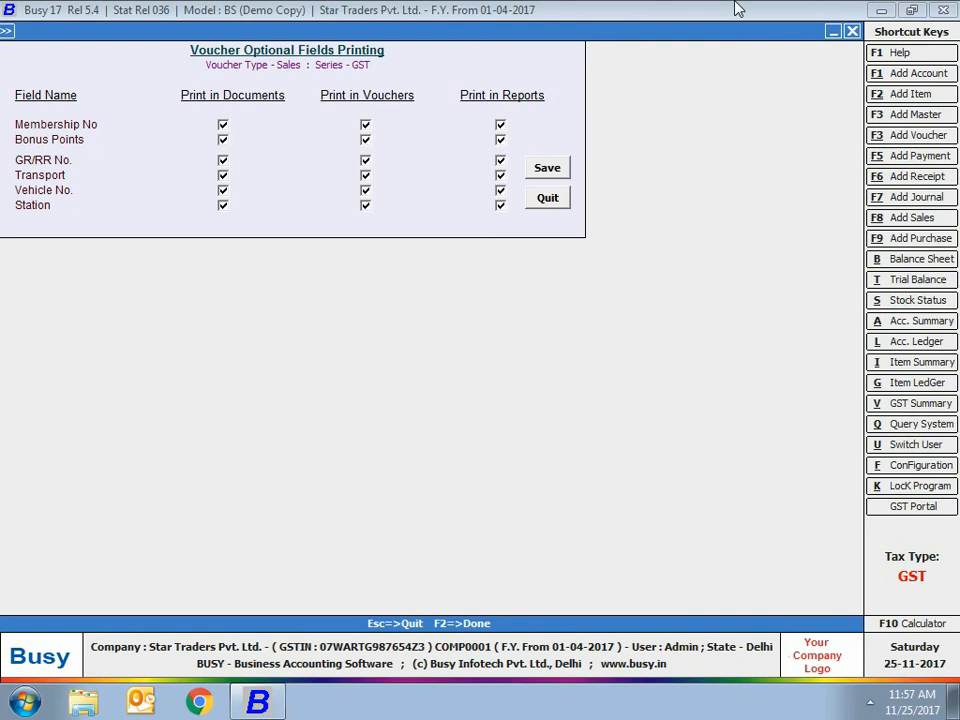
{"action": "left_click", "coordinate": [546, 166]}
Start a new sales voucher in the GST series, keeping the date 04-07-2017
{"action": "left_click", "coordinate": [220, 30]}
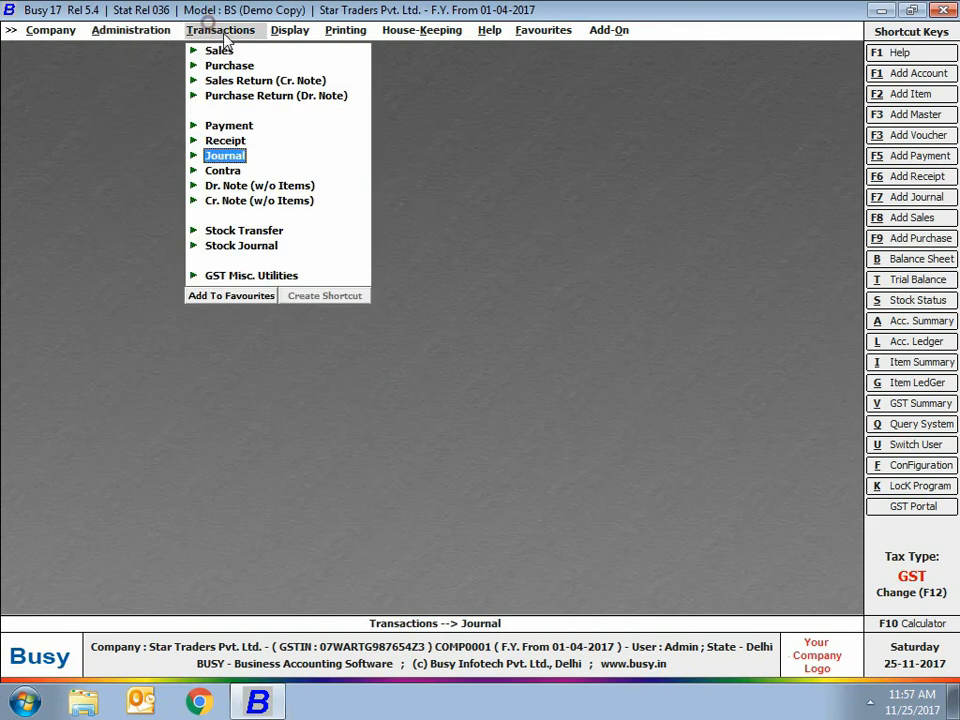
{"action": "left_click", "coordinate": [218, 50]}
{"action": "left_click", "coordinate": [251, 66]}
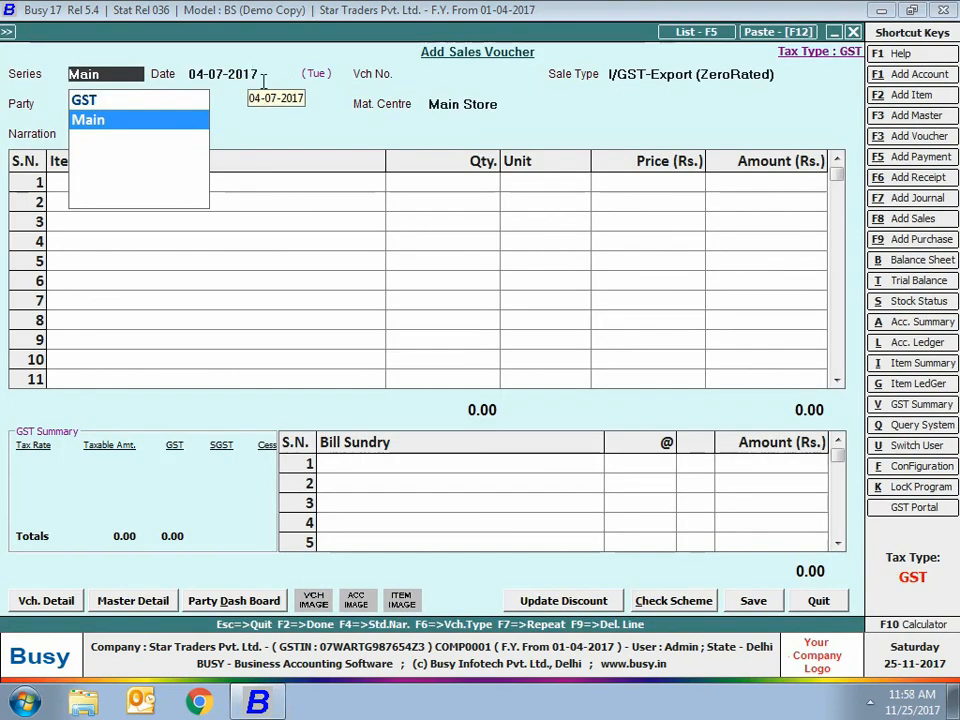
{"action": "key", "text": "Up"}
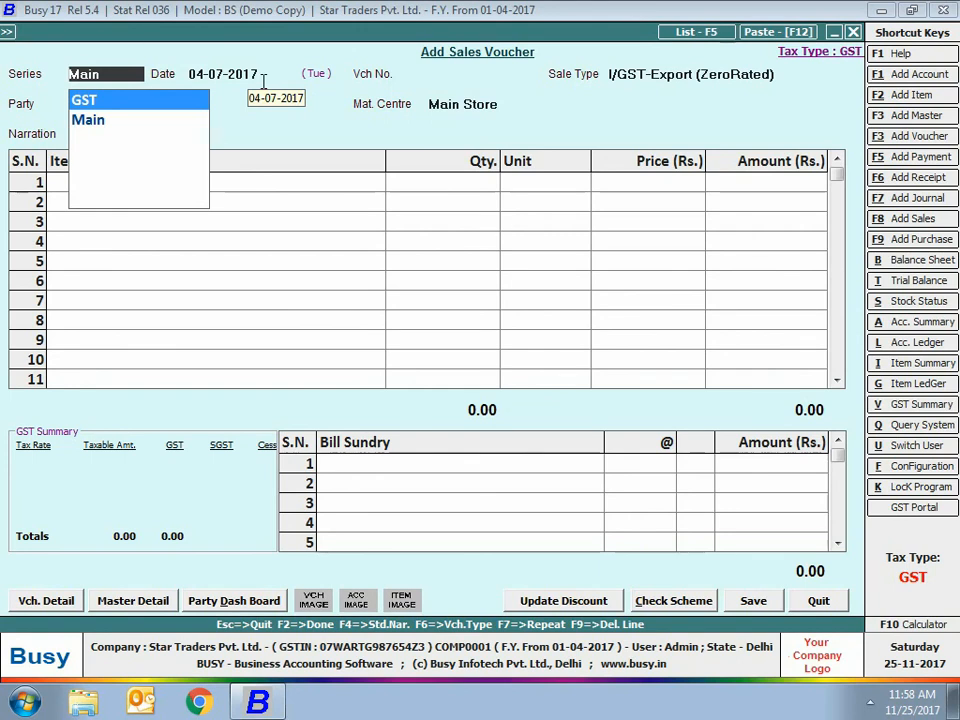
{"action": "key", "text": "Return"}
{"action": "key", "text": "Return"}
{"action": "key", "text": "Return"}
Set the sale type to L/GST-28% and the party to Arshia Enterprises
{"action": "type", "text": "lg"}
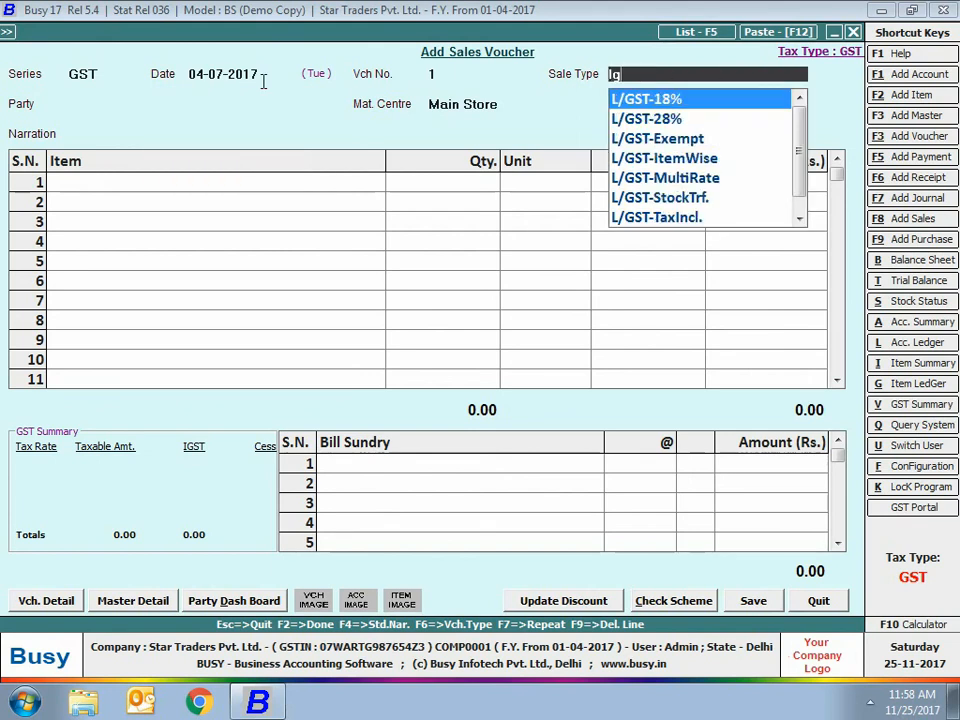
{"action": "key", "text": "Down"}
{"action": "key", "text": "Return"}
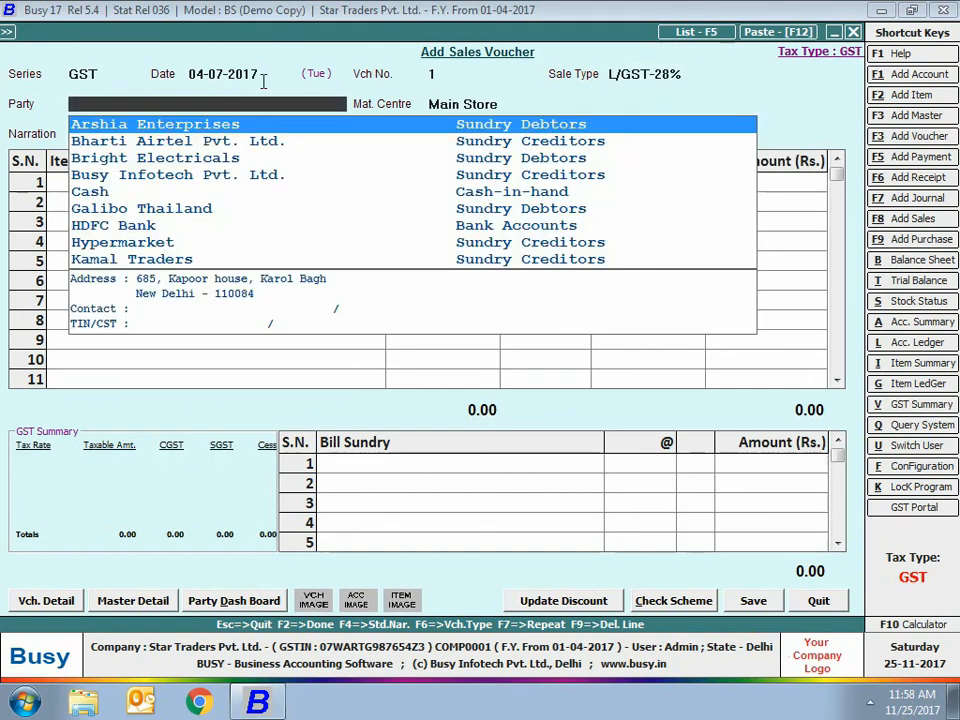
{"action": "key", "text": "Return"}
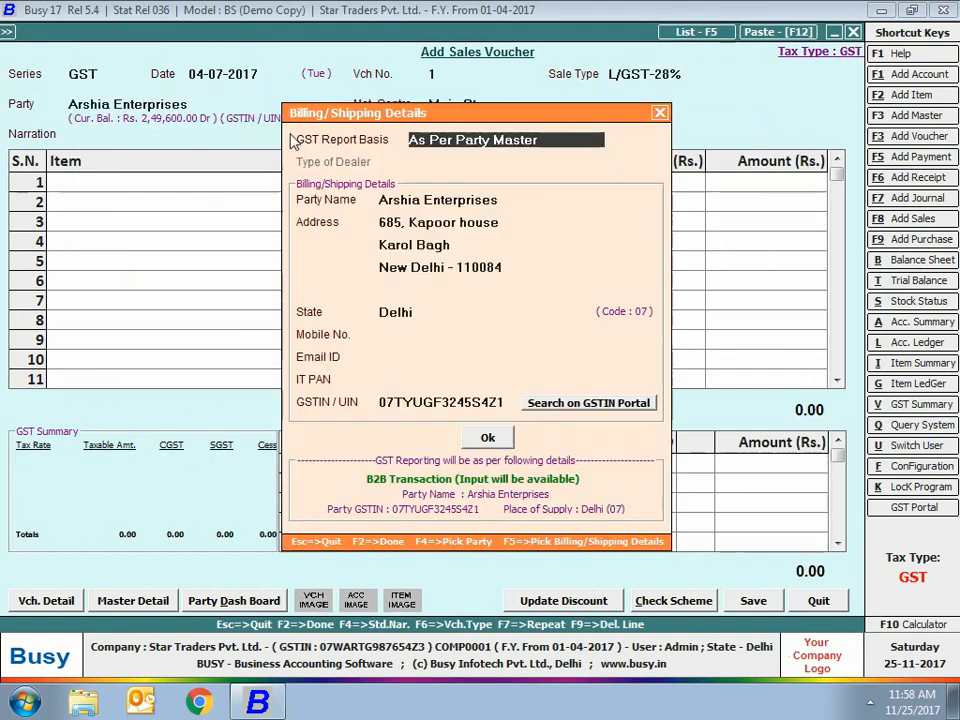
Set the GST report basis to Billing/Shipping Details and the type of dealer to Registered
{"action": "left_click", "coordinate": [416, 140]}
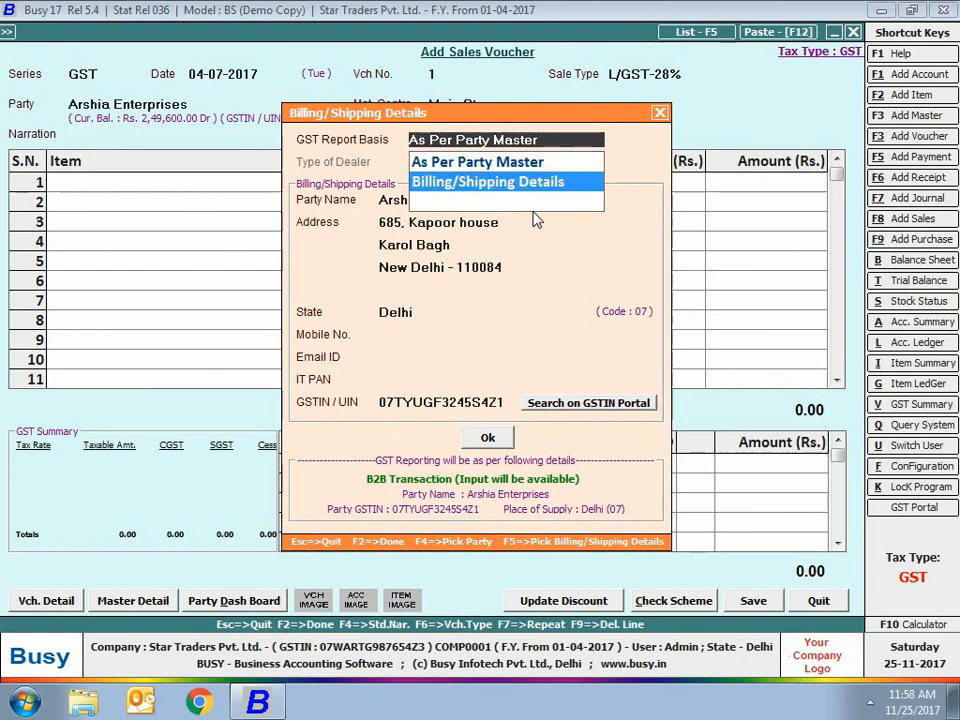
{"action": "left_click", "coordinate": [574, 183]}
{"action": "key", "text": "Down"}
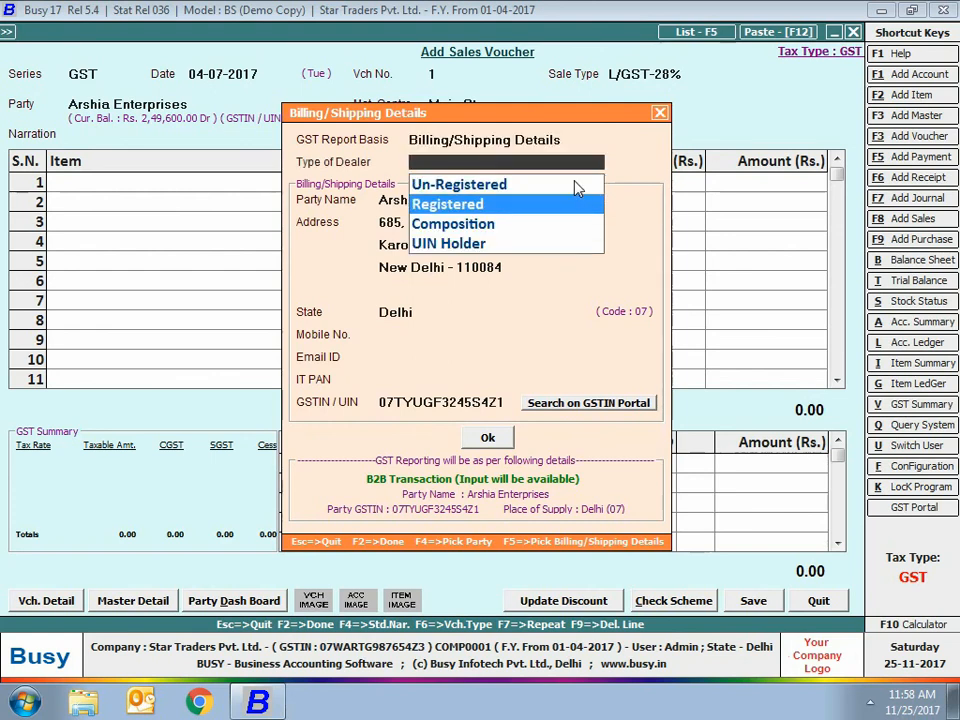
{"action": "key", "text": "Return"}
Replace the shipping address's building, locality and postal code, and accept the billing/shipping details, keeping the Main Store material centre
{"action": "key", "text": "Return"}
{"action": "type", "text": "23"}
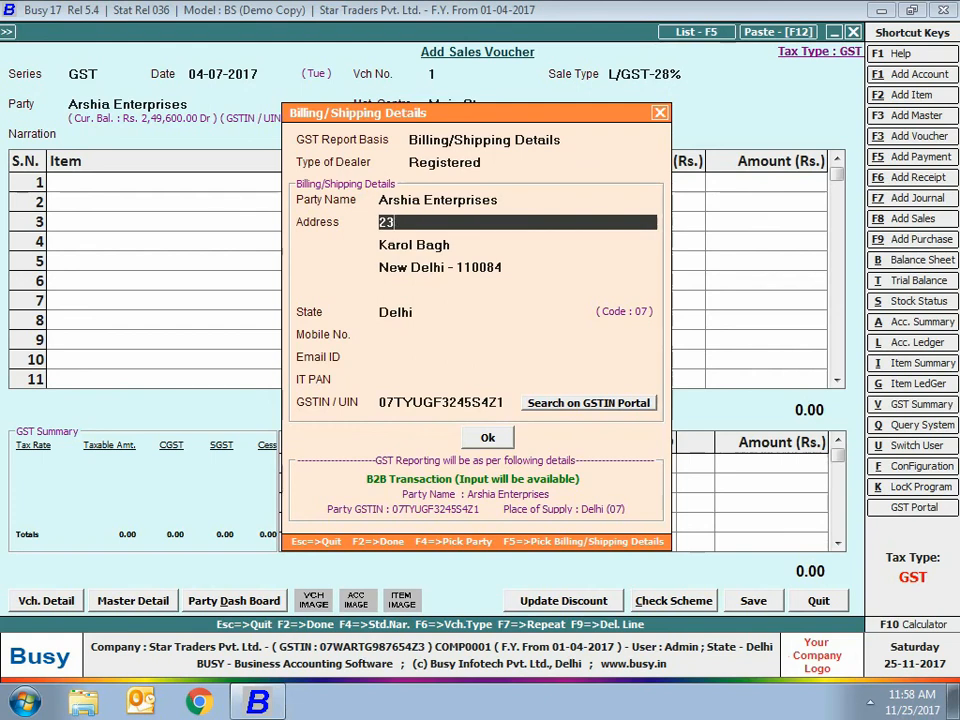
{"action": "type", "text": "9, Kumar Building"}
{"action": "key", "text": "Return"}
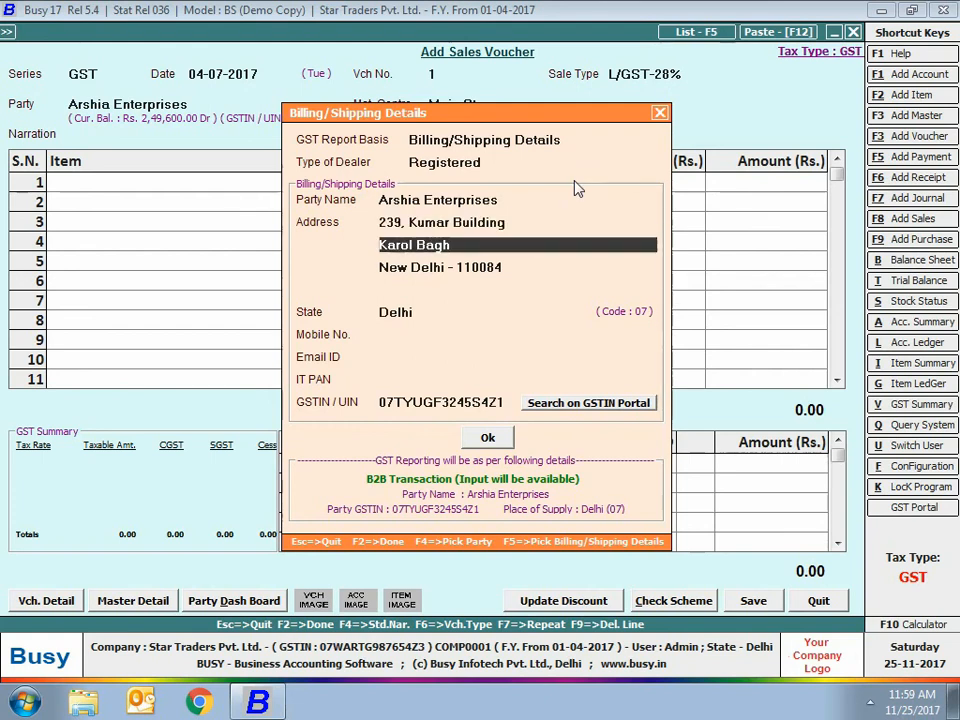
{"action": "type", "text": "Rohini East"}
{"action": "key", "text": "Return"}
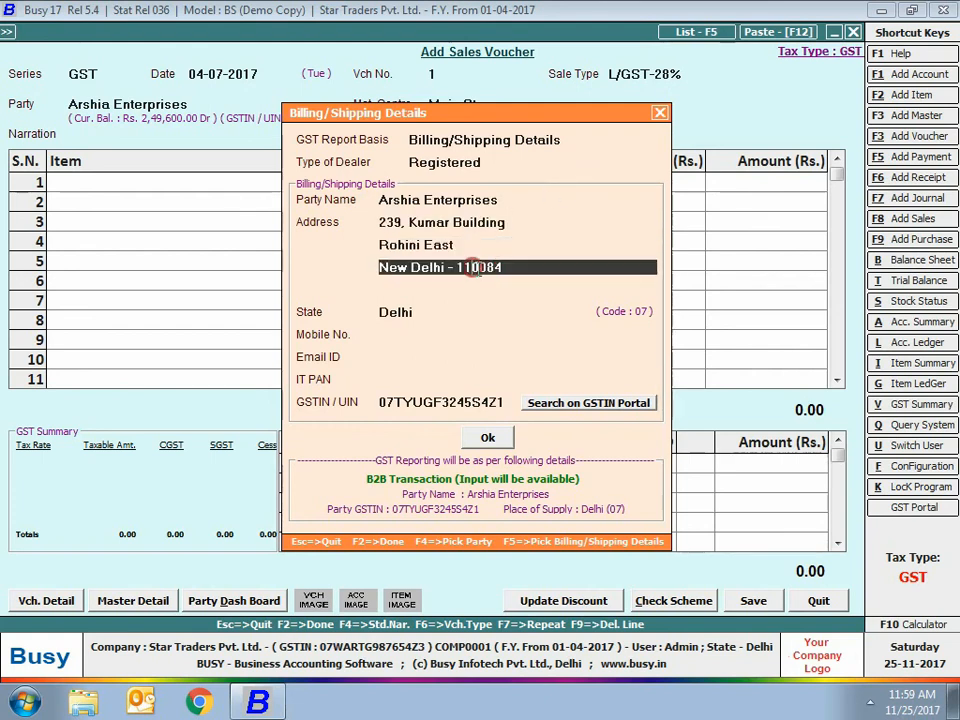
{"action": "left_click", "coordinate": [490, 267]}
{"action": "key", "text": "BackSpace"}
{"action": "type", "text": "3"}
{"action": "left_click", "coordinate": [485, 439]}
{"action": "key", "text": "Return"}
{"action": "key", "text": "Return"}
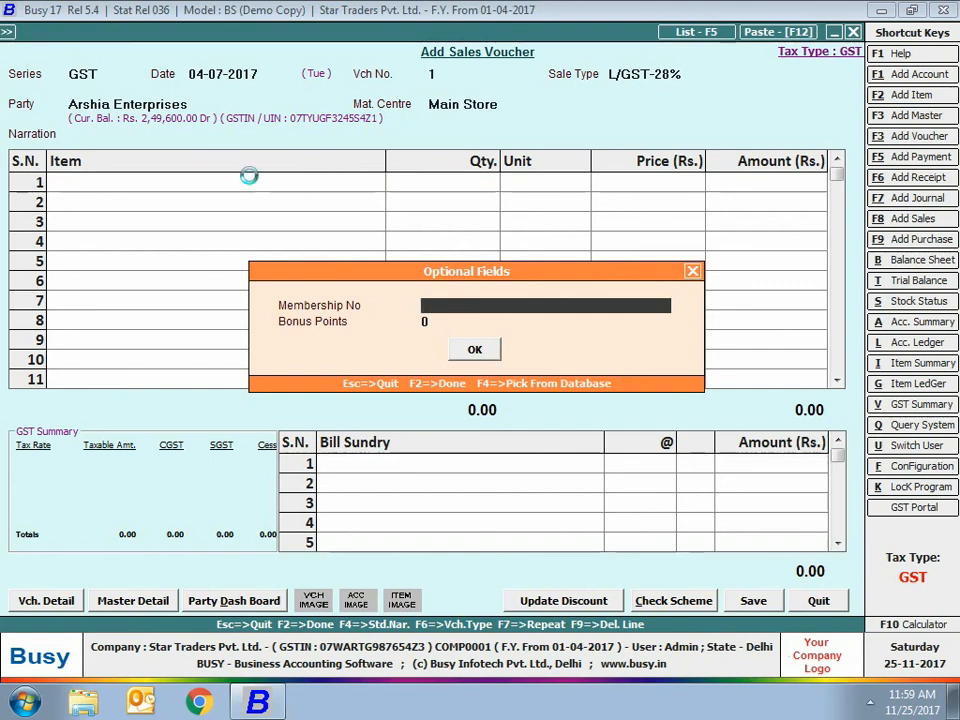
Add the customer's membership number as a new optional-field entry and set the bonus points to 100
{"action": "key", "text": "F3"}
{"action": "type", "text": "Prim1 - 234987"}
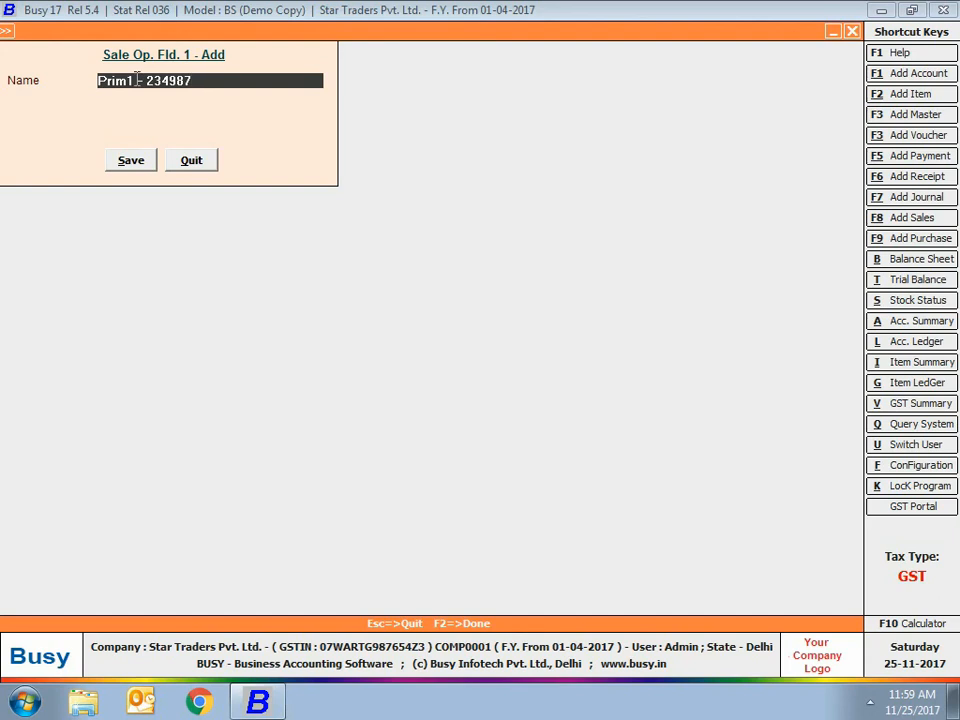
{"action": "key", "text": "Left"}
{"action": "key", "text": "Left"}
{"action": "key", "text": "Left"}
{"action": "key", "text": "Left"}
{"action": "key", "text": "Left"}
{"action": "key", "text": "Left"}
{"action": "key", "text": "Left"}
{"action": "key", "text": "Left"}
{"action": "key", "text": "Left"}
{"action": "key", "text": "BackSpace"}
{"action": "type", "text": "e"}
{"action": "key", "text": "Return"}
{"action": "key", "text": "Return"}
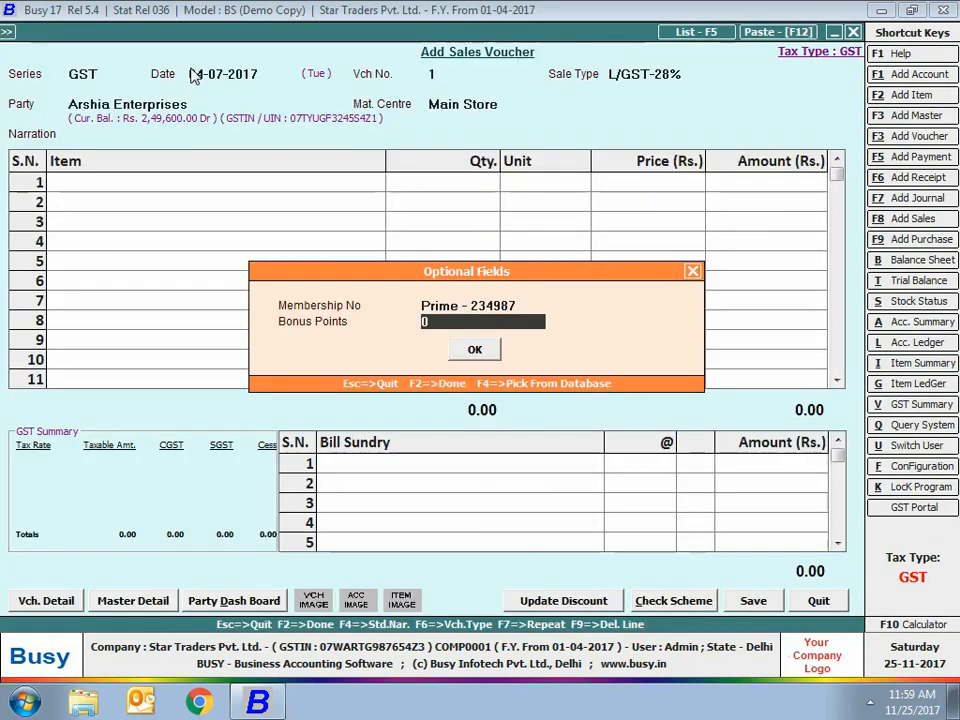
{"action": "type", "text": "100"}
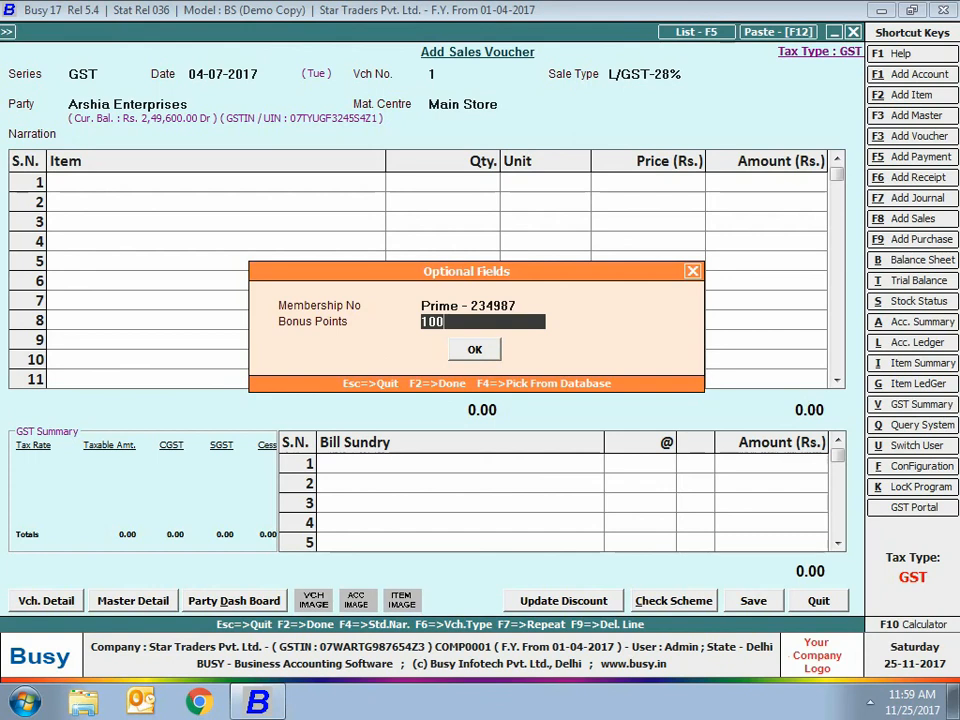
{"action": "key", "text": "Return"}
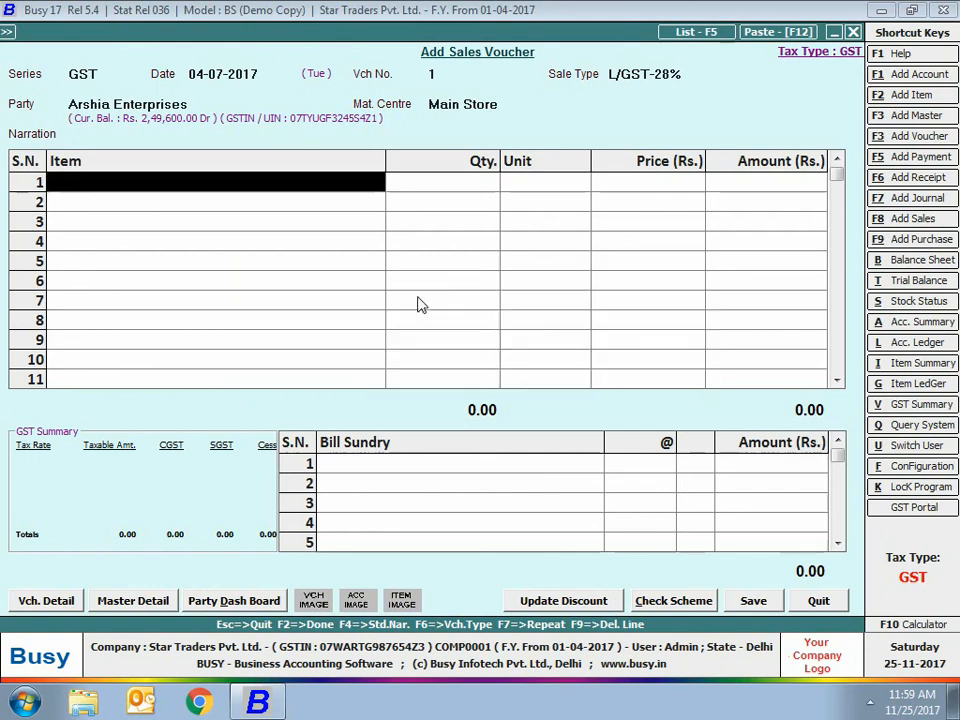
Choose Refrigerator 265 Litre as the first item and accept its M.R.P. of 30000.00
{"action": "key", "text": "Down"}
{"action": "key", "text": "Down"}
{"action": "key", "text": "Down"}
{"action": "key", "text": "Return"}
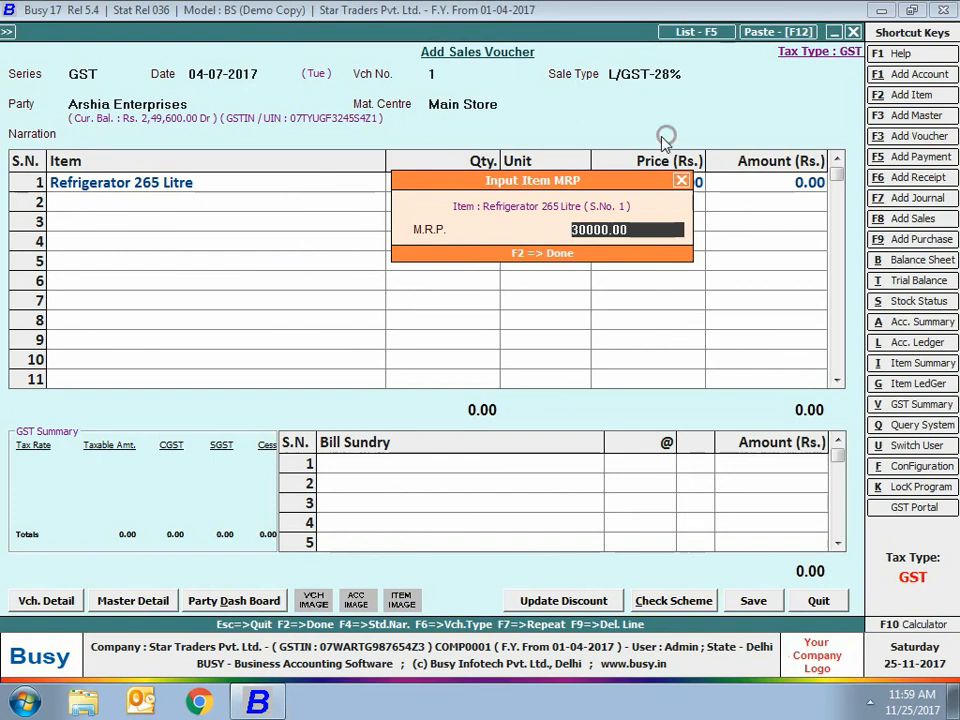
{"action": "key", "text": "Return"}
Describe the refrigerator with a 2 Years extended warranty, color Gray and capacity 265 Litre
{"action": "type", "text": "2 years"}
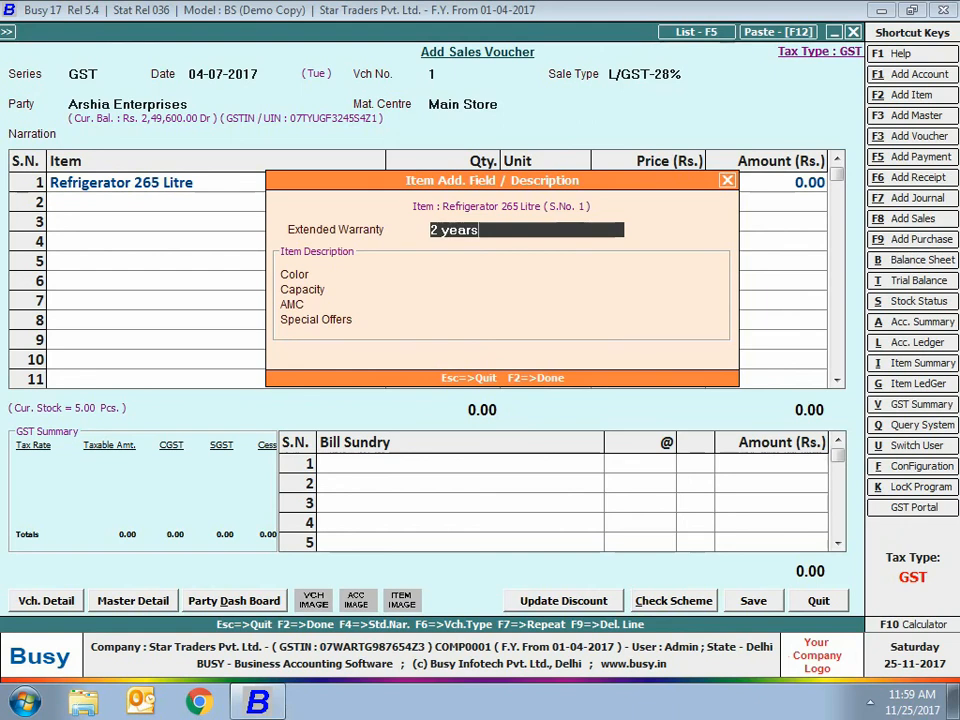
{"action": "key", "text": "Return"}
{"action": "type", "text": "Gray"}
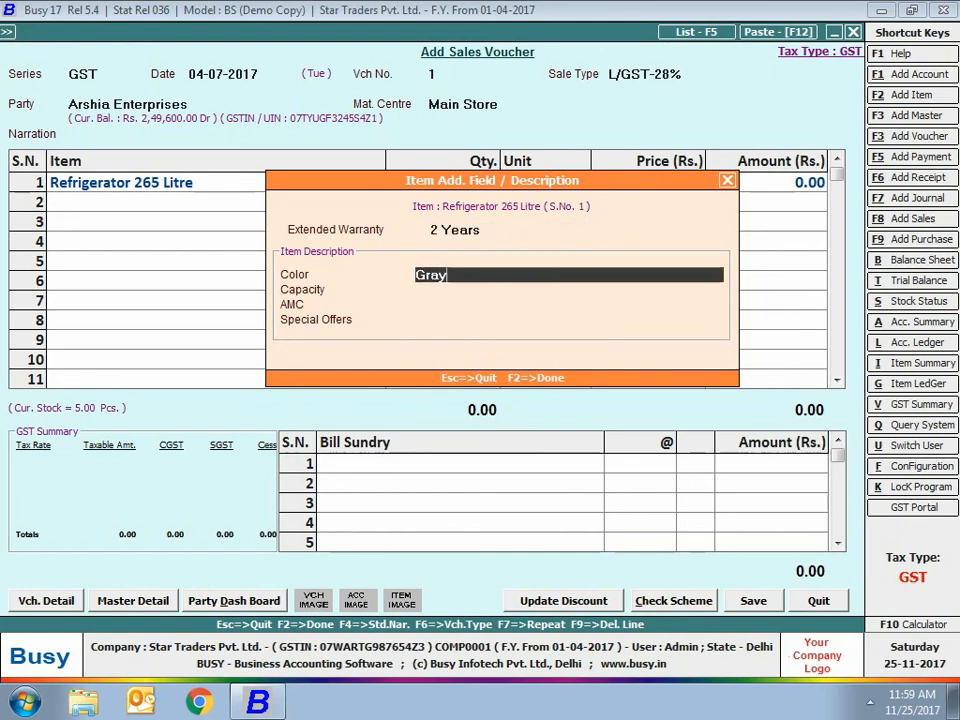
{"action": "key", "text": "Return"}
{"action": "type", "text": "265 litre"}
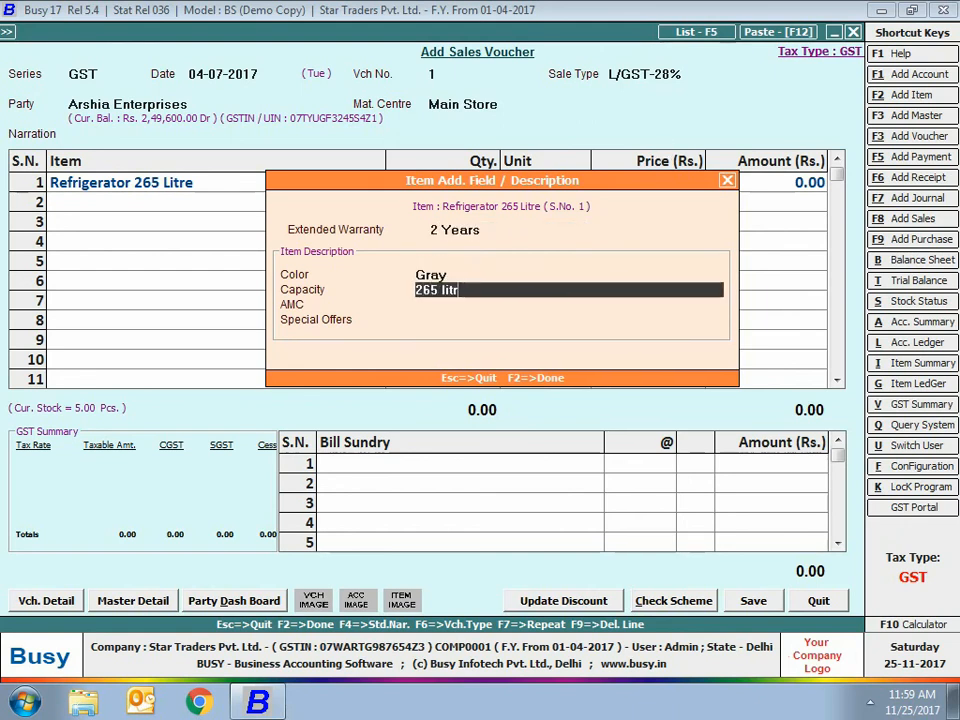
{"action": "key", "text": "Return"}
Set the refrigerator's AMC to Yes and its special offer to "Free 2 Ice Cube trays", and accept the item description
{"action": "type", "text": "yes"}
{"action": "key", "text": "Return"}
{"action": "type", "text": "Free Ice Cube trays"}
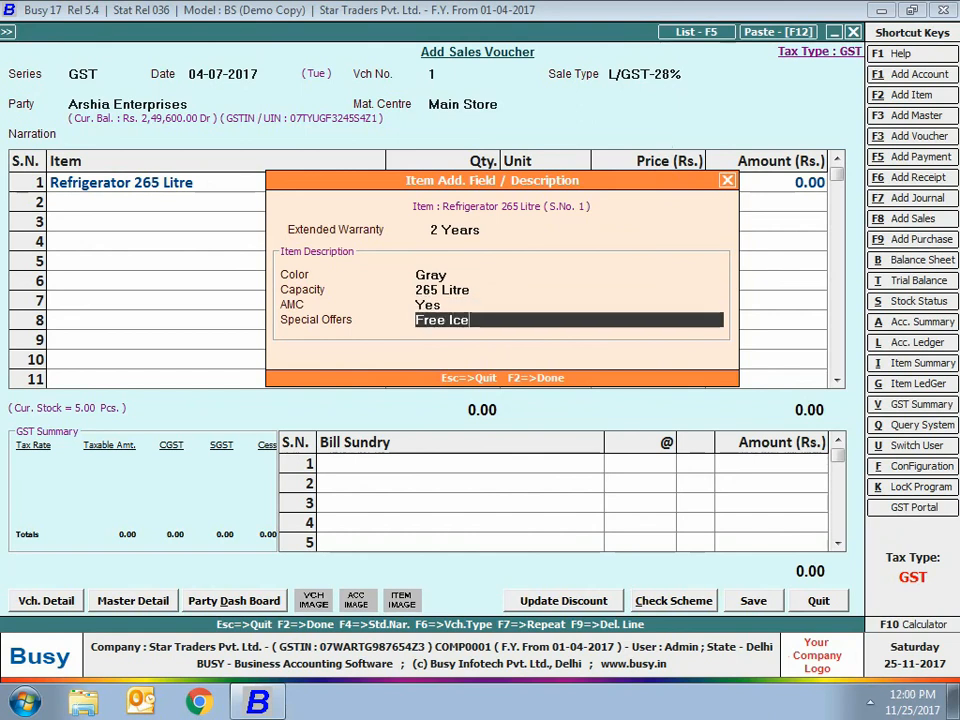
{"action": "left_click", "coordinate": [449, 320]}
{"action": "type", "text": "2"}
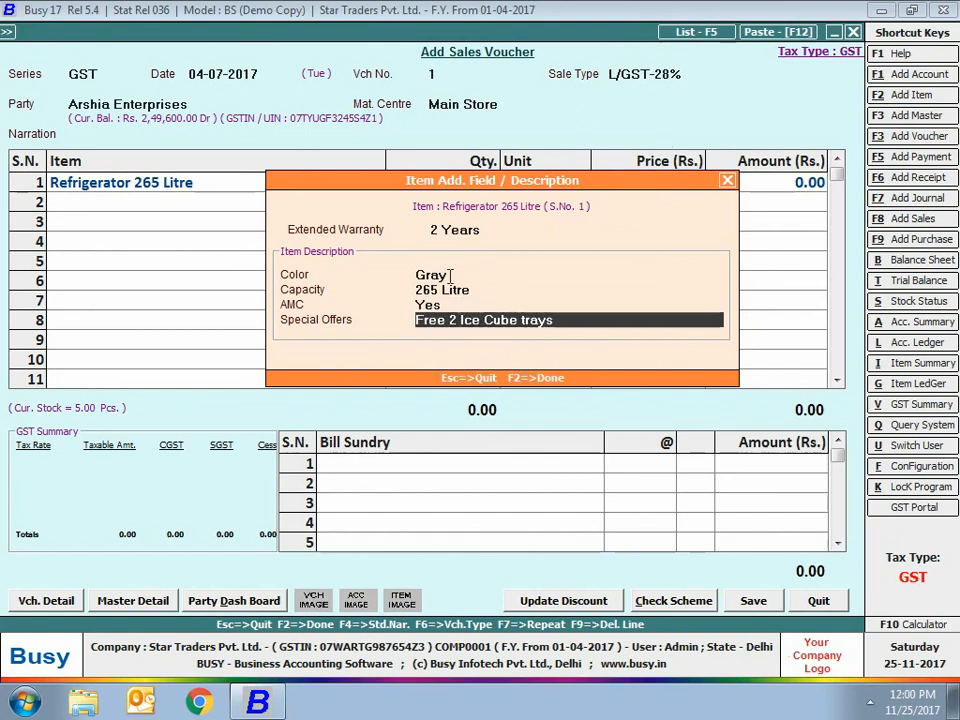
{"action": "key", "text": "Return"}
Set the refrigerator's quantity to 1 and its discount to 1%, keeping the unit and list price
{"action": "type", "text": "1"}
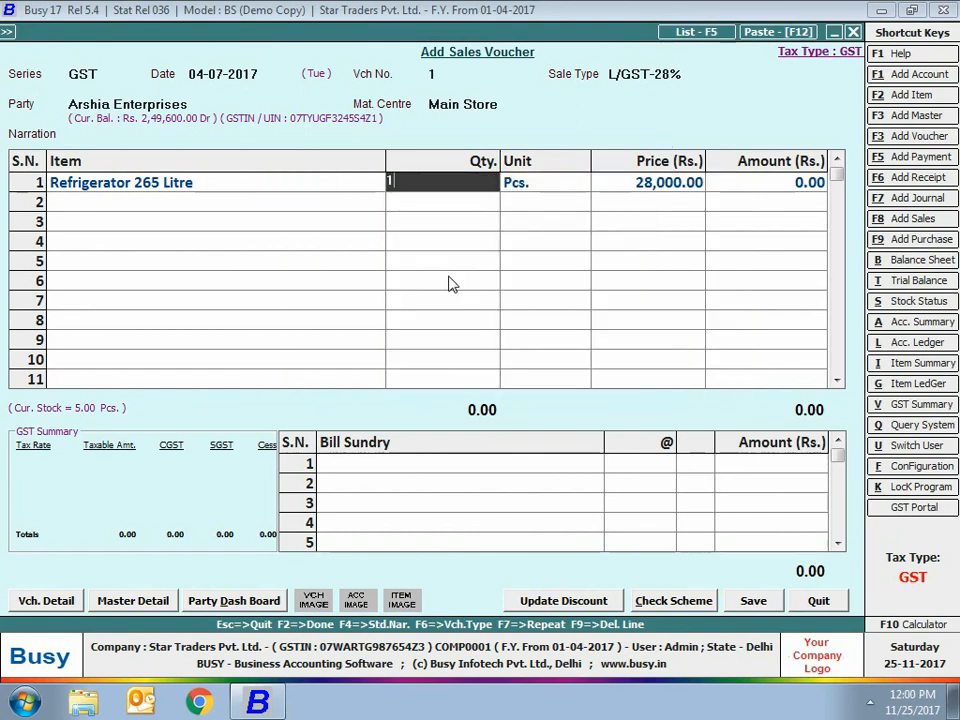
{"action": "key", "text": "Return"}
{"action": "key", "text": "Return"}
{"action": "key", "text": "Return"}
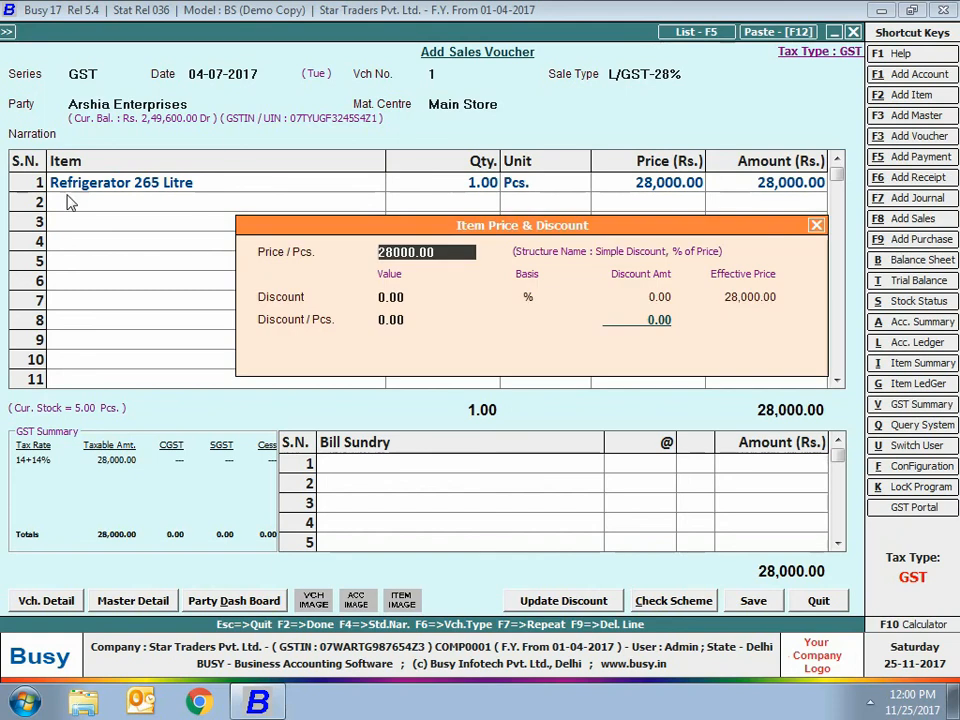
{"action": "left_click", "coordinate": [429, 297]}
{"action": "type", "text": "1"}
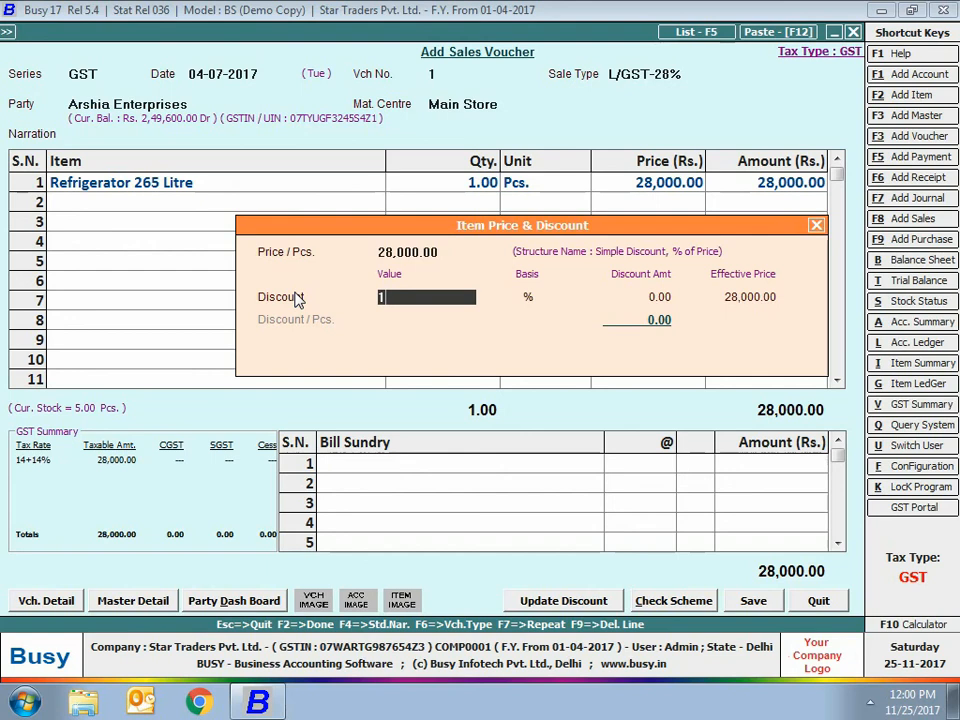
{"action": "key", "text": "Return"}
{"action": "key", "text": "Return"}
{"action": "key", "text": "Return"}
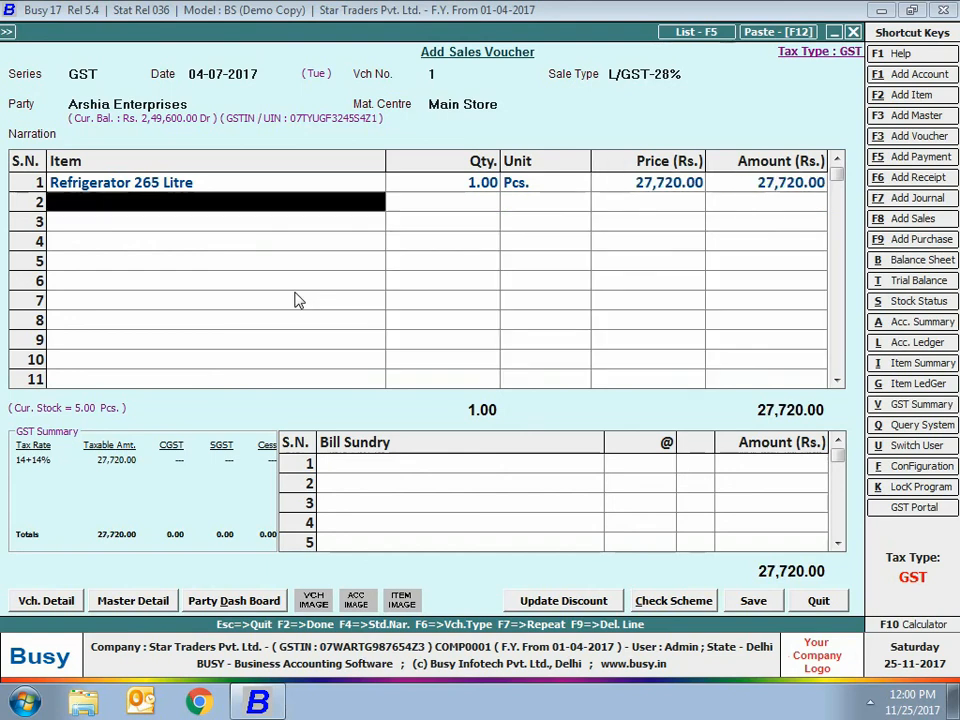
Finish the item list and add the CGST and SGST bill sundries at their default rates
{"action": "key", "text": "Return"}
{"action": "type", "text": "cgst"}
{"action": "key", "text": "Return"}
{"action": "key", "text": "Return"}
{"action": "key", "text": "Return"}
{"action": "type", "text": "sgs"}
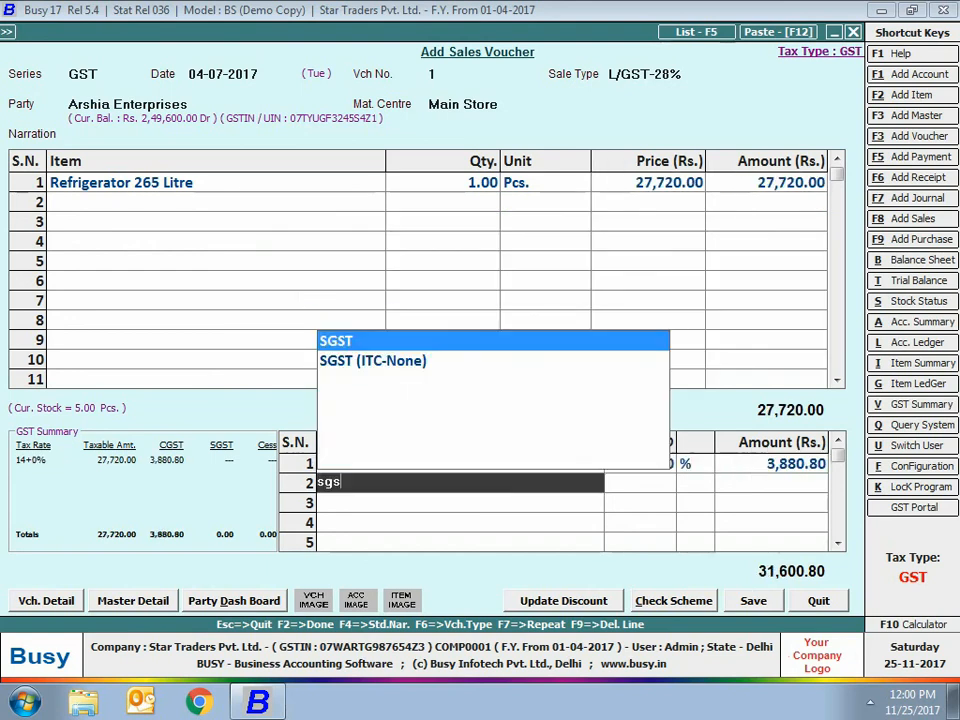
{"action": "type", "text": "t"}
{"action": "key", "text": "Return"}
{"action": "key", "text": "Return"}
{"action": "key", "text": "Return"}
{"action": "key", "text": "Return"}
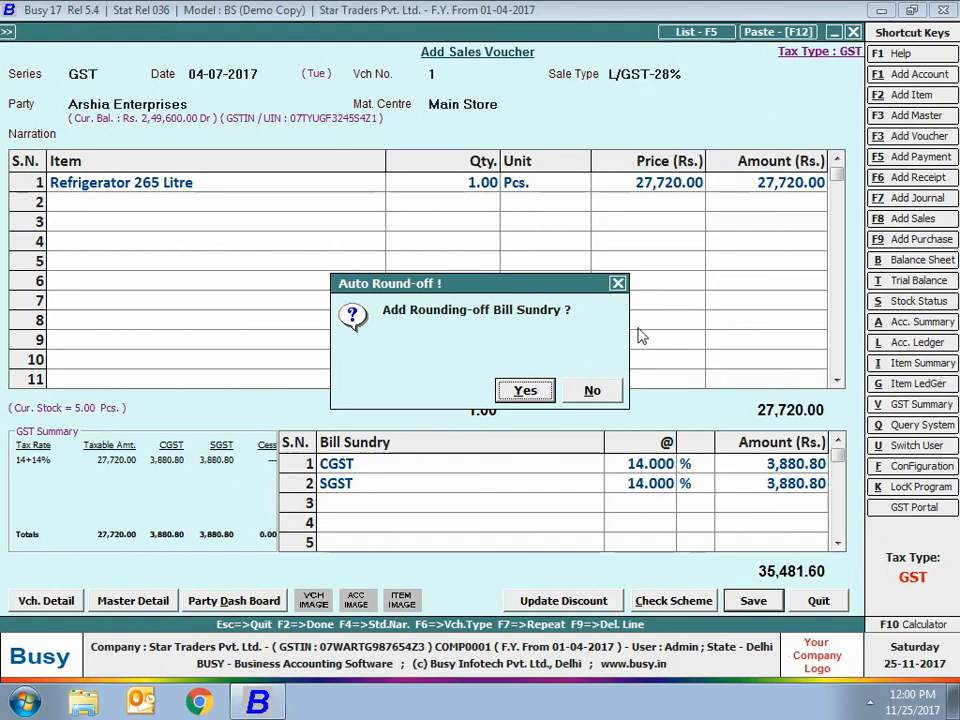
Accept the rounding-off bill sundry and settle the invoice with 482.00 in cash and 35,000.00 through Credit Card Machine1 (HDFC Bank)
{"action": "left_click", "coordinate": [518, 390]}
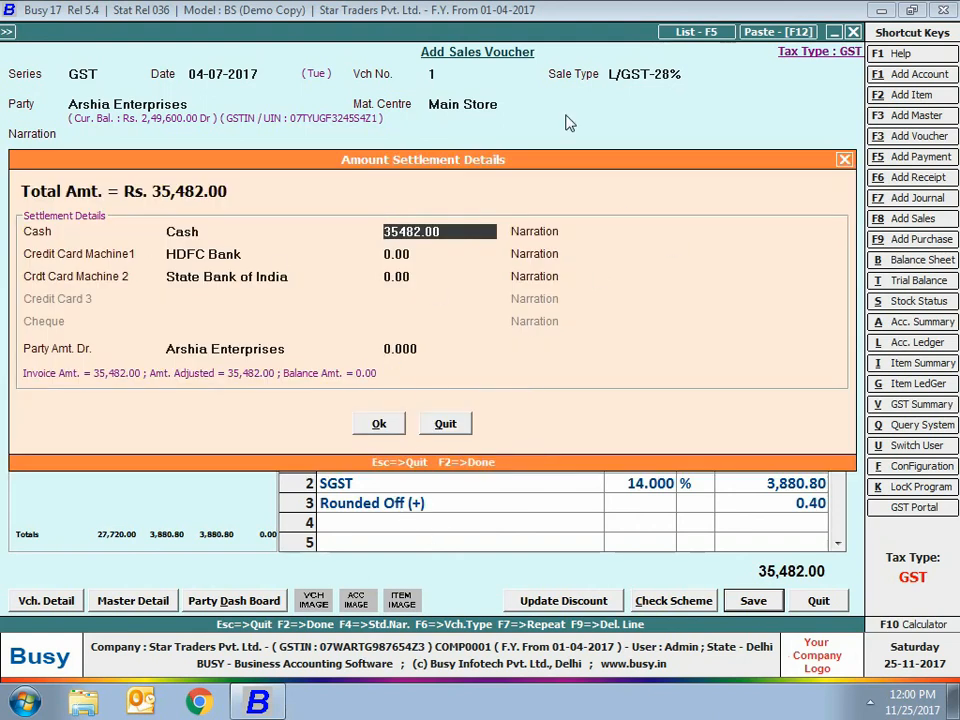
{"action": "double_click", "coordinate": [455, 235]}
{"action": "type", "text": "482"}
{"action": "key", "text": "Return"}
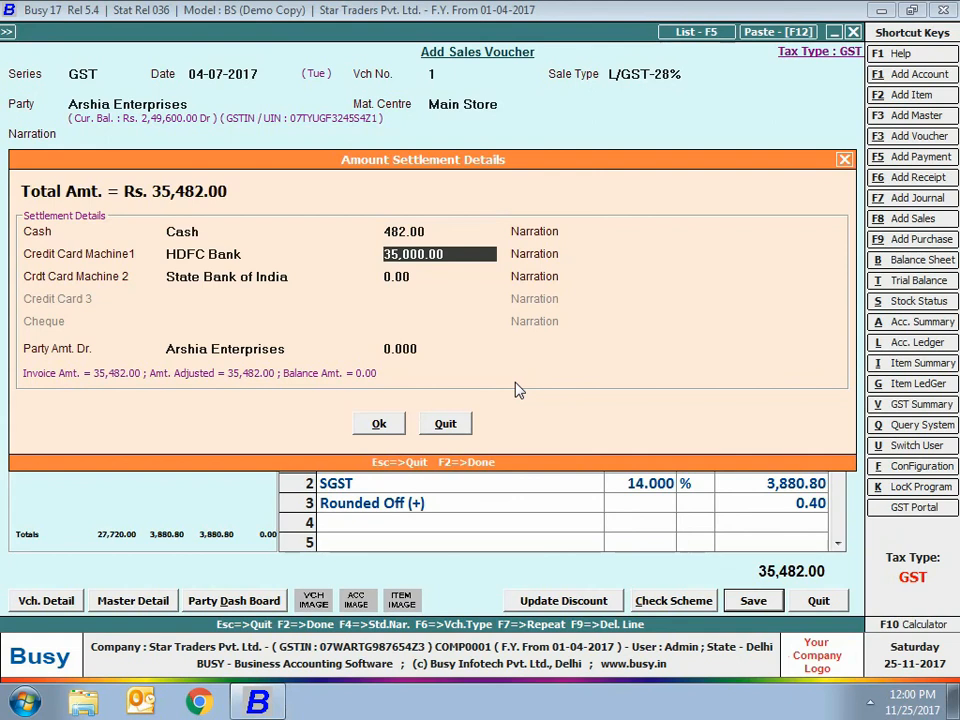
{"action": "left_click", "coordinate": [379, 423]}
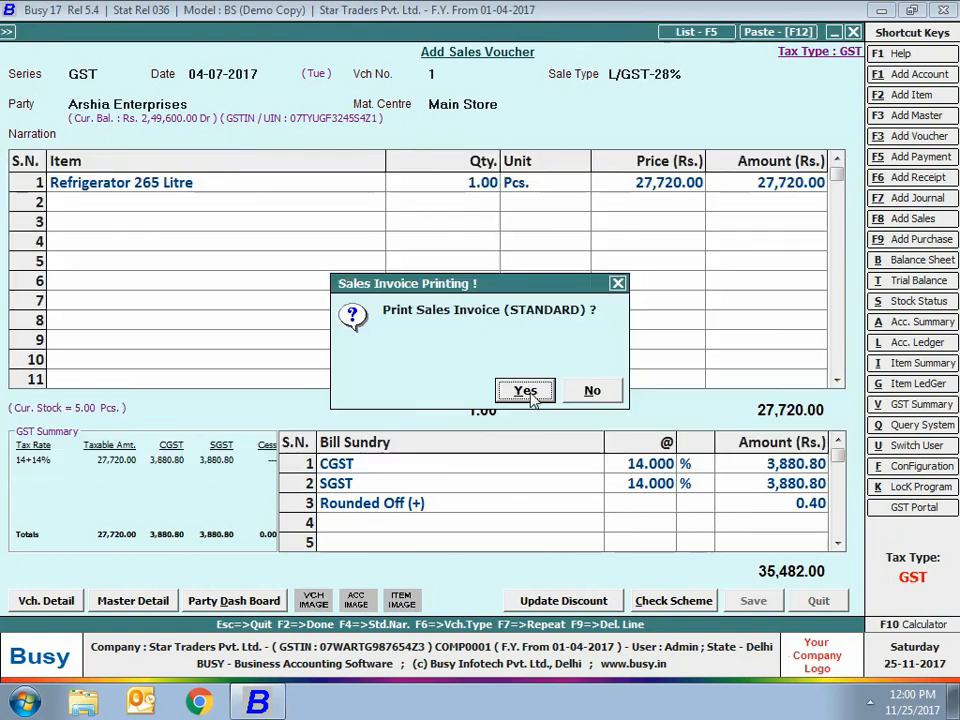
Preview one copy of the sales invoice in the STANDARD format and examine its header, shipping, item, tax and settlement details
{"action": "left_click", "coordinate": [527, 391]}
{"action": "key", "text": "Return"}
{"action": "key", "text": "Return"}
{"action": "key", "text": "Right"}
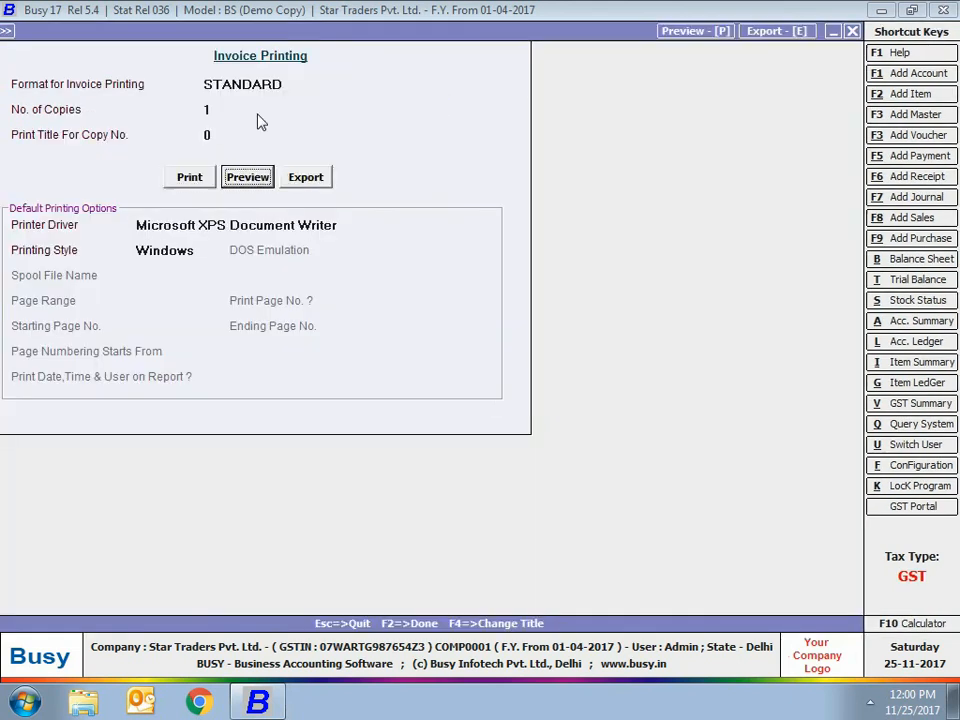
{"action": "key", "text": "Return"}
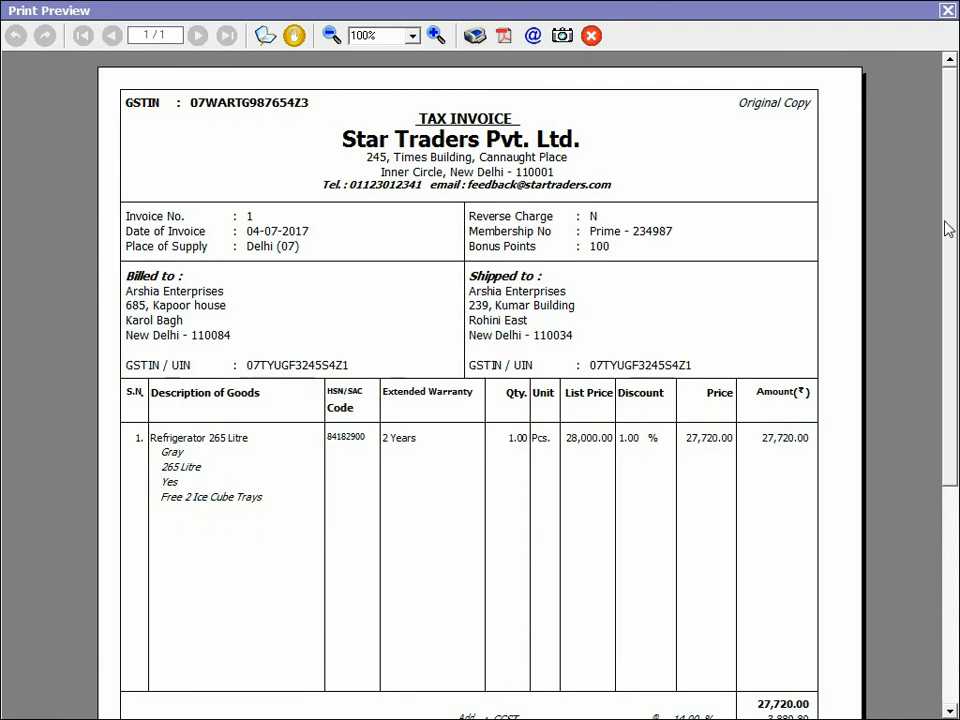
{"action": "left_click_drag", "start_coordinate": [950, 250], "coordinate": [955, 388]}
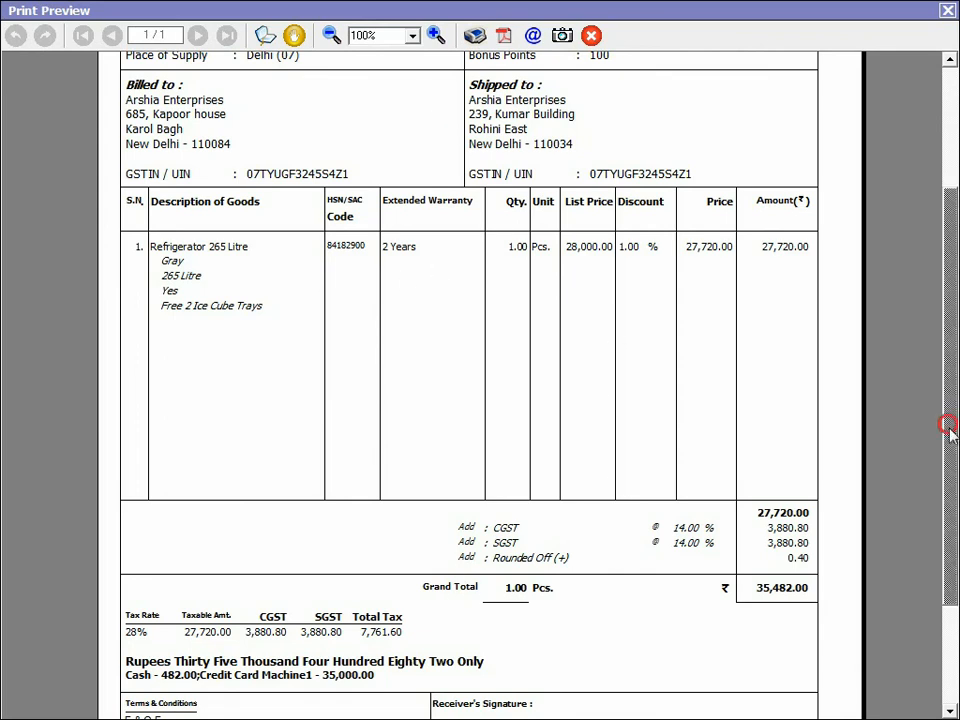
{"action": "left_click_drag", "start_coordinate": [949, 426], "coordinate": [949, 346]}
{"action": "key", "text": "Escape"}
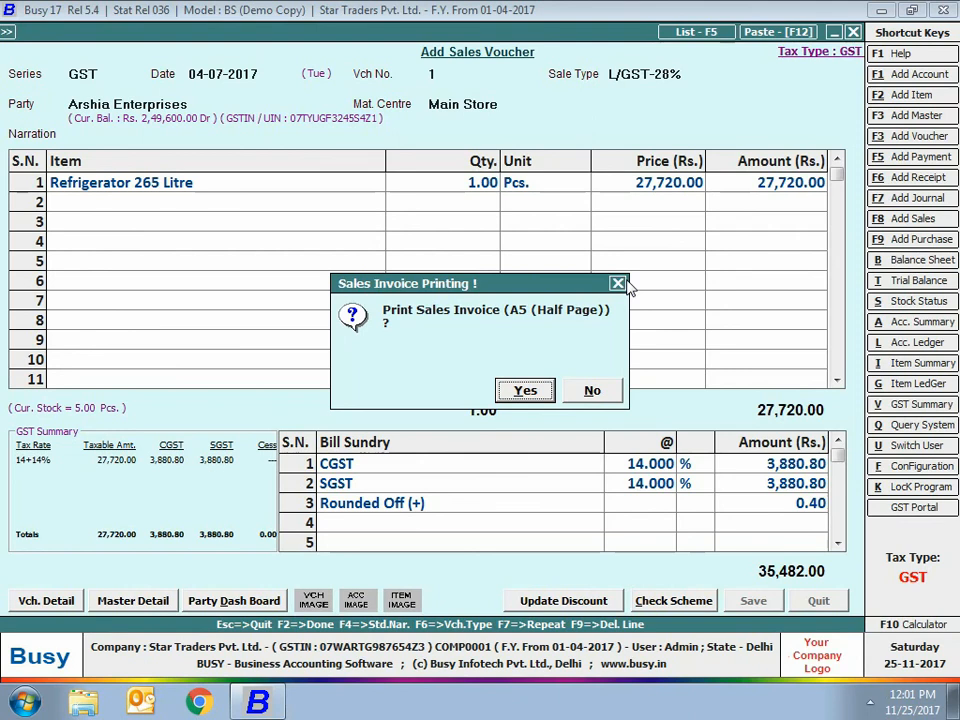
Decline the A5 (Half Page) invoice and the remaining voucher printing, and leave sales voucher entry
{"action": "left_click", "coordinate": [618, 284]}
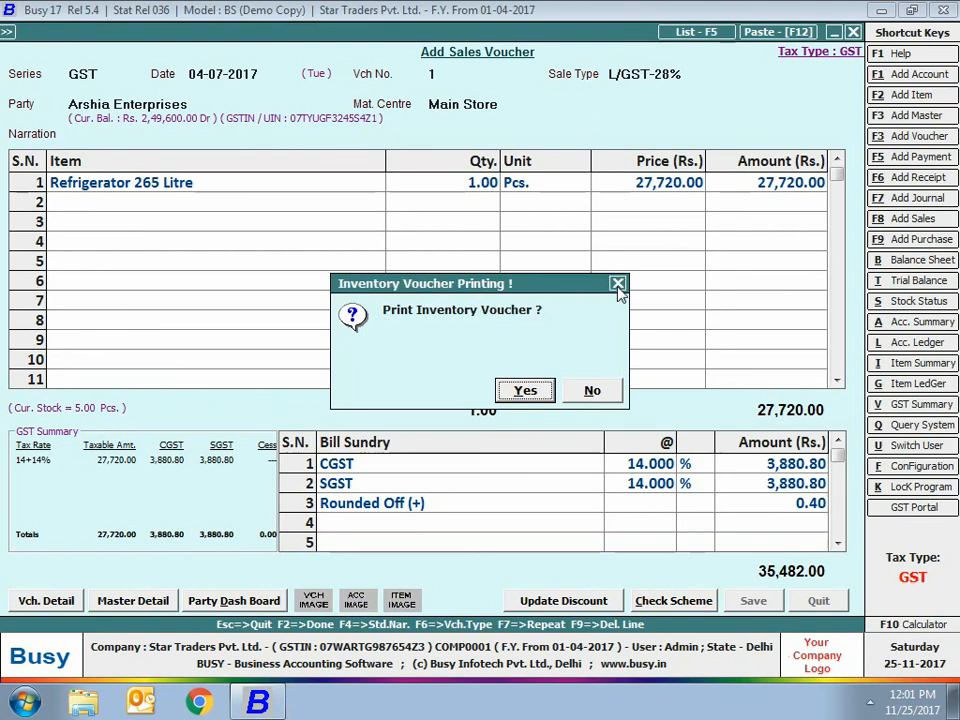
{"action": "left_click", "coordinate": [618, 284]}
{"action": "left_click", "coordinate": [617, 283]}
{"action": "key", "text": "Escape"}
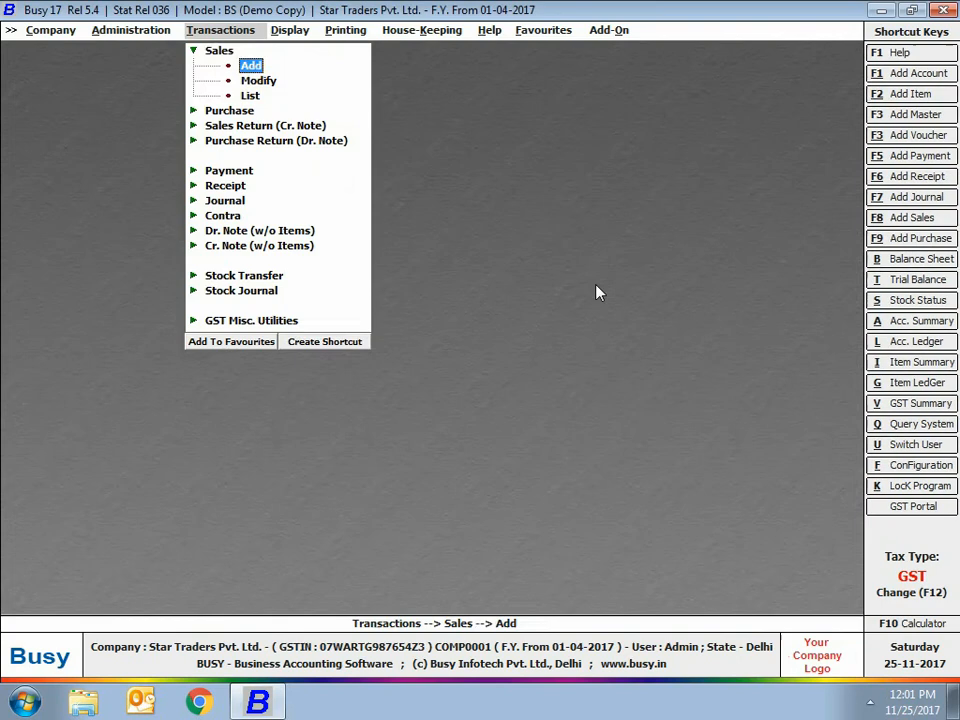
{"action": "key", "text": "Escape"}
{"action": "key", "text": "Escape"}
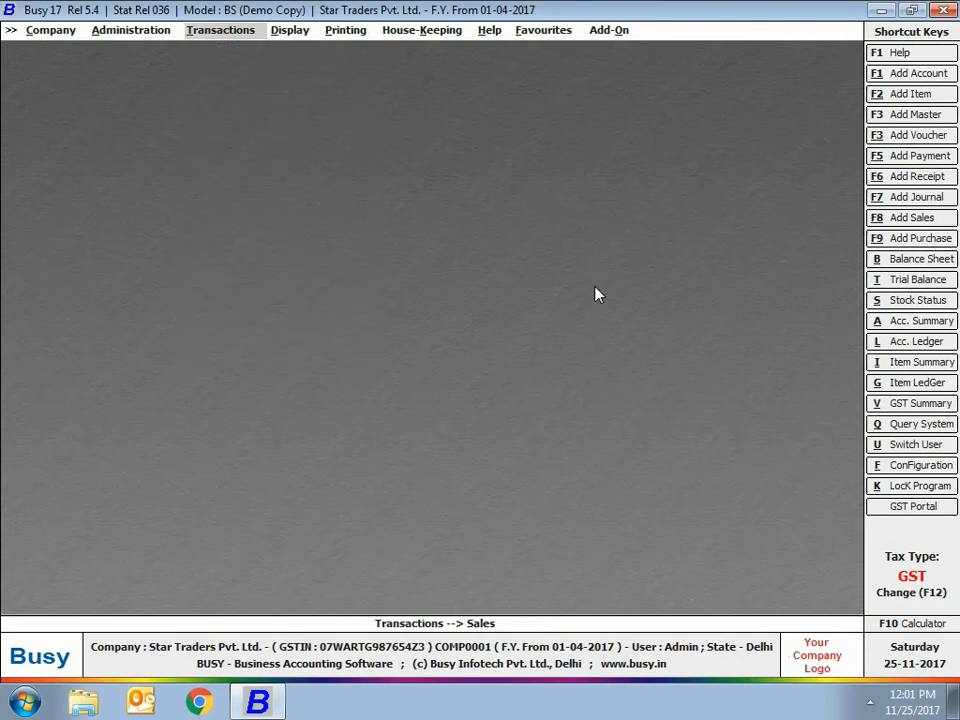